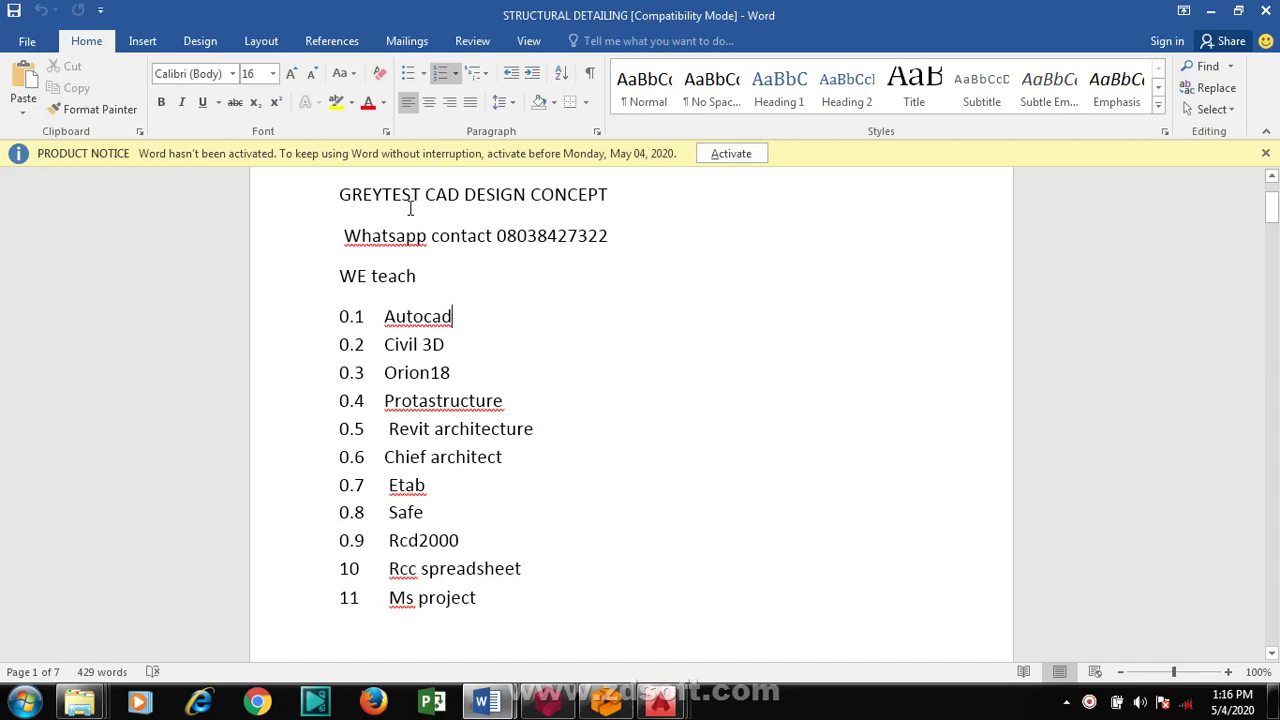
Step: Scroll through the page, pointing out the contact number line and the Revit architecture course item
scroll(415, 231, "up", 3)
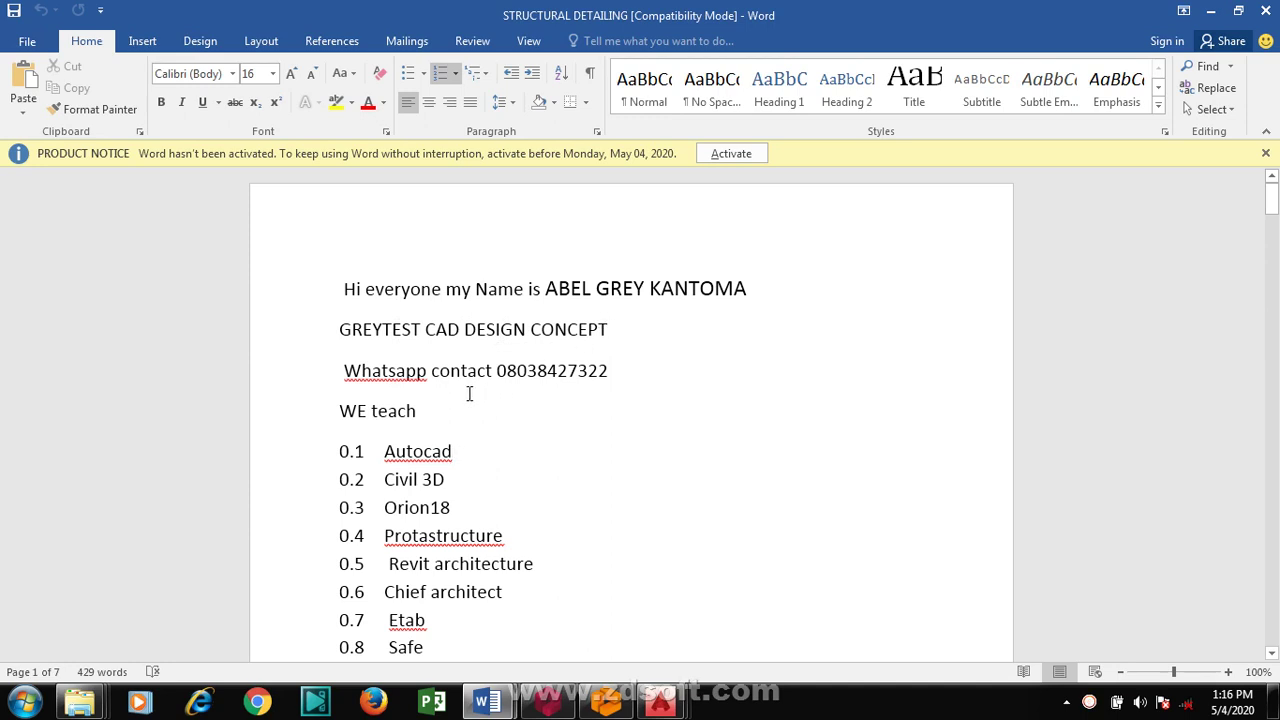
left_click(526, 372)
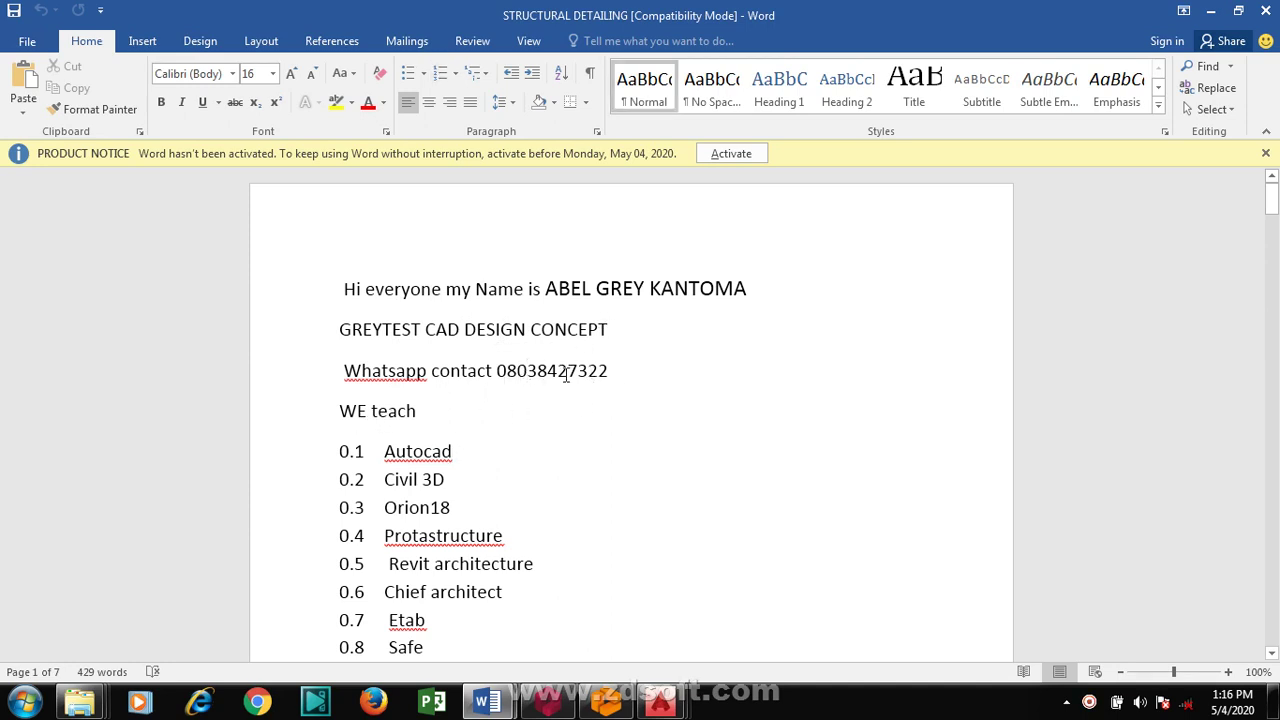
scroll(632, 368, "down", 1)
scroll(560, 320, "down", 2)
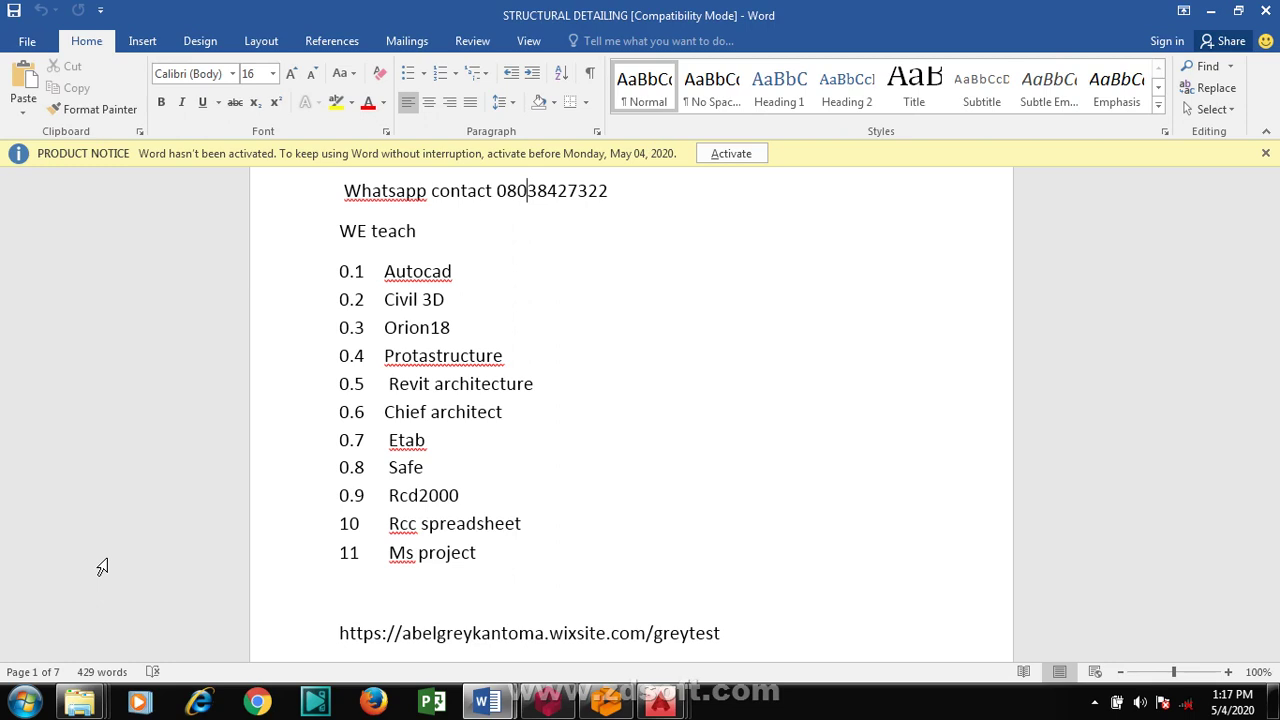
left_click(575, 380)
scroll(575, 380, "down", 1)
scroll(575, 380, "down", 2)
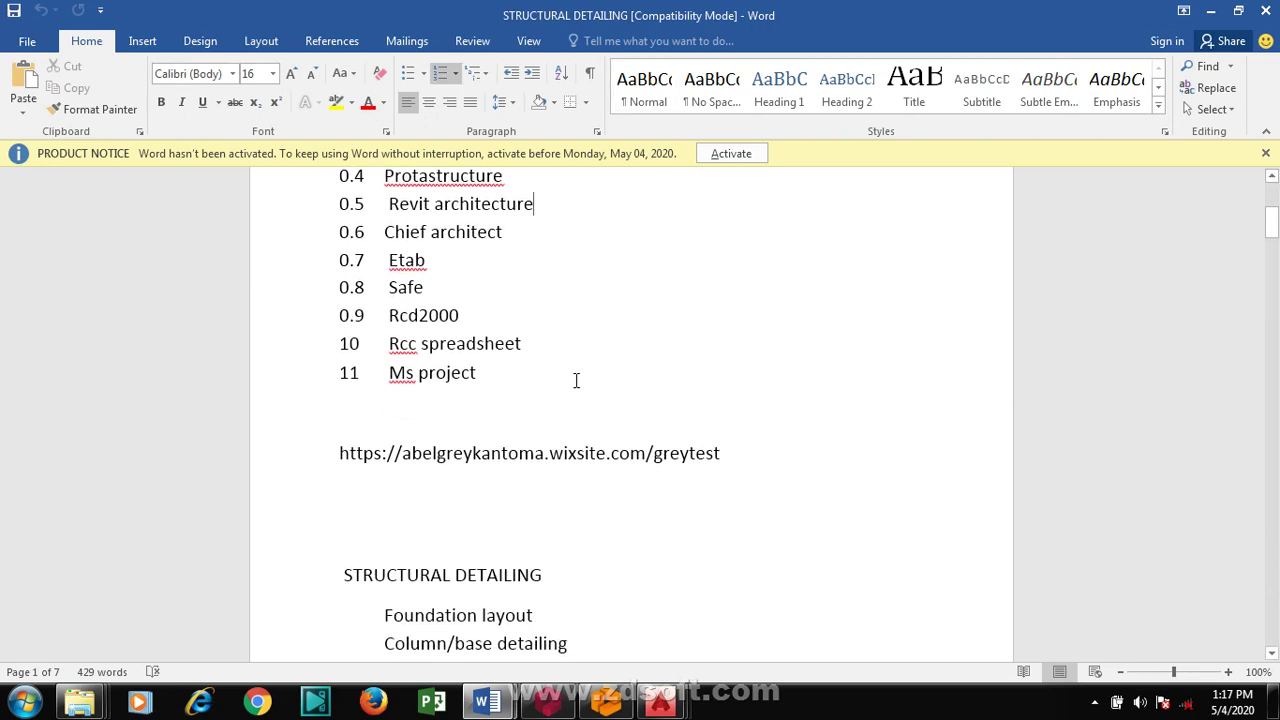
scroll(593, 413, "down", 2)
scroll(593, 413, "up", 1)
scroll(593, 413, "up", 5)
scroll(592, 408, "up", 2)
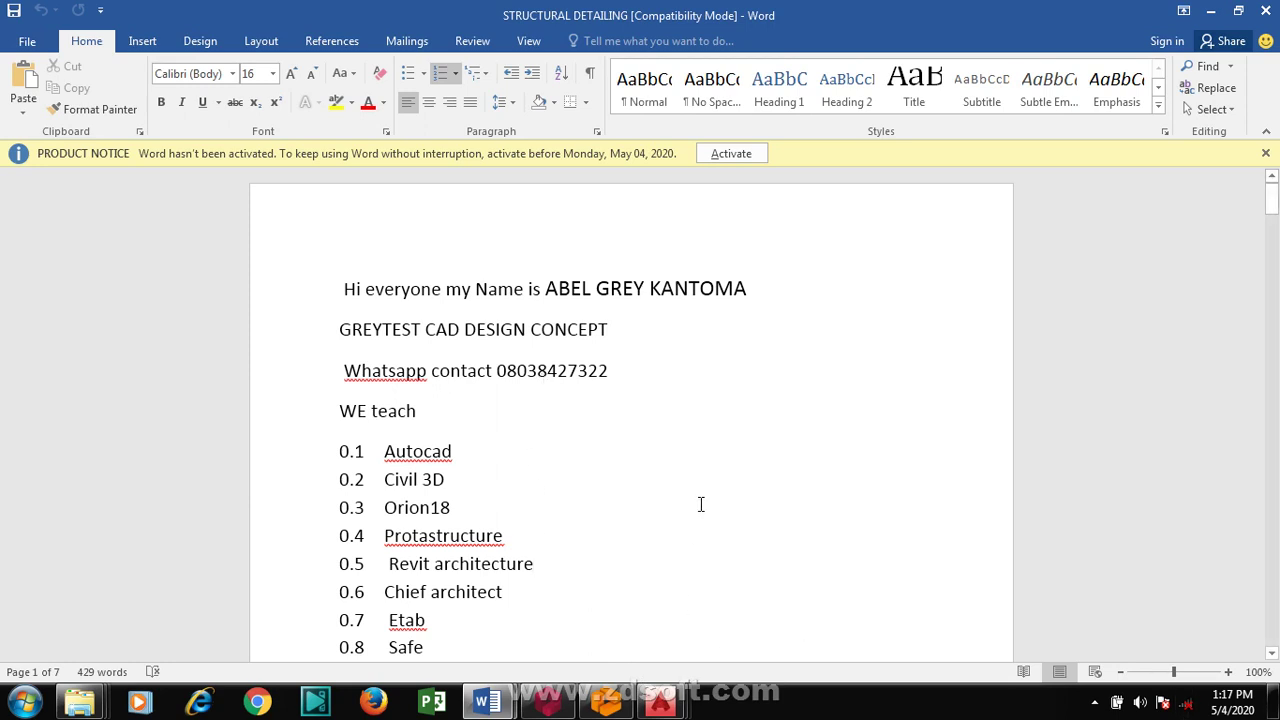
Step: Return to ProtaStructure, open the Concrete Design menu, and bring the ProtaDetails window forward
left_click(549, 710)
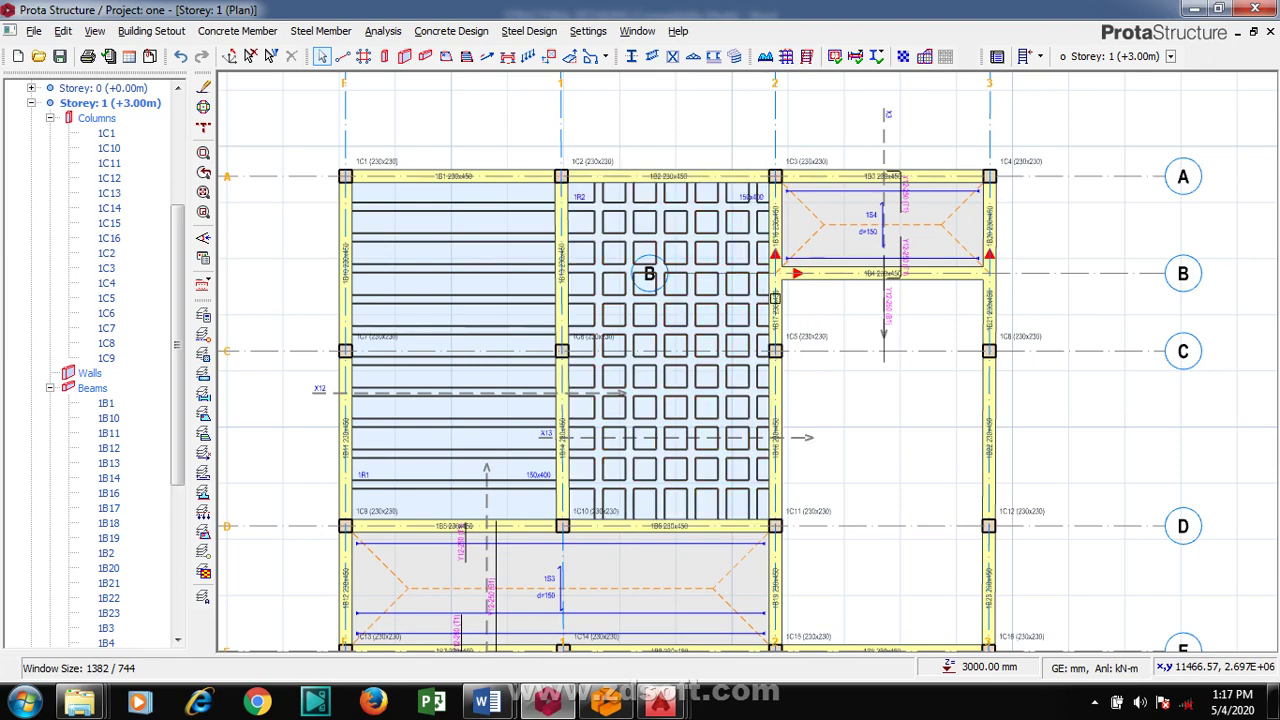
left_click(452, 31)
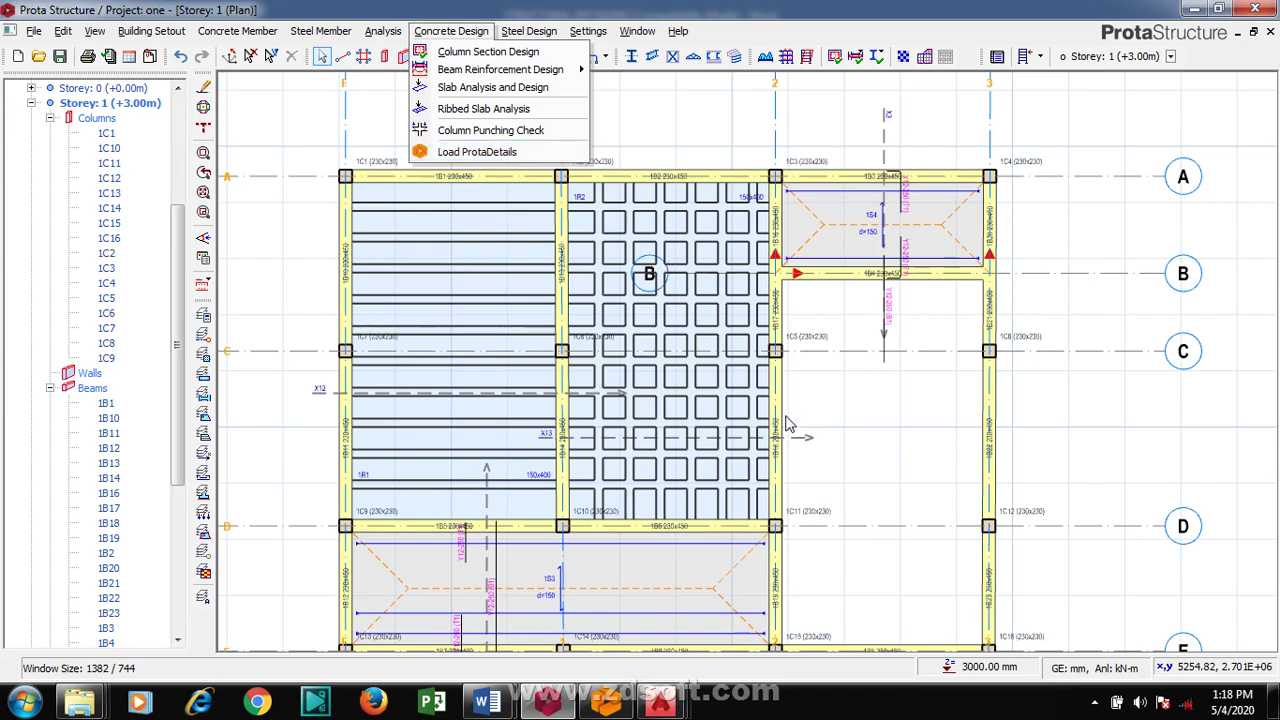
left_click(625, 705)
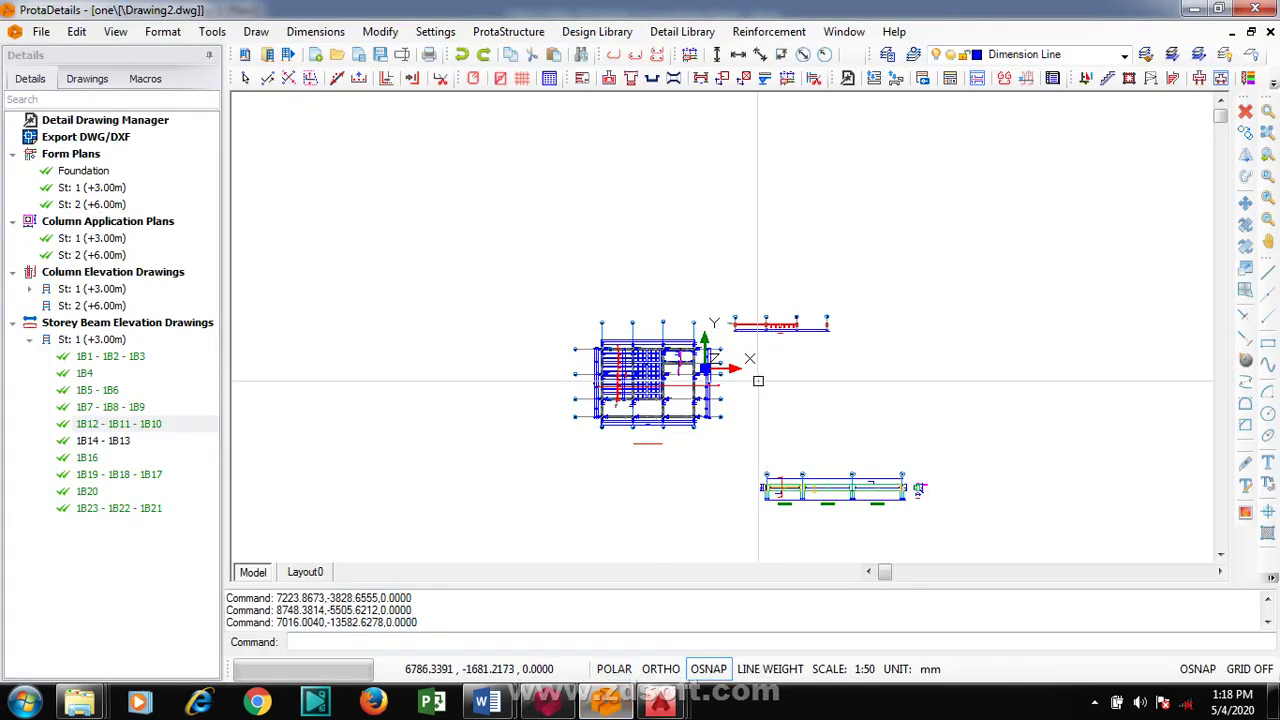
Step: Zoom the Drawing2 plan and browse storey 1–2 column elevations, column application plans and storey 2 form plan
scroll(754, 406, "up", 2)
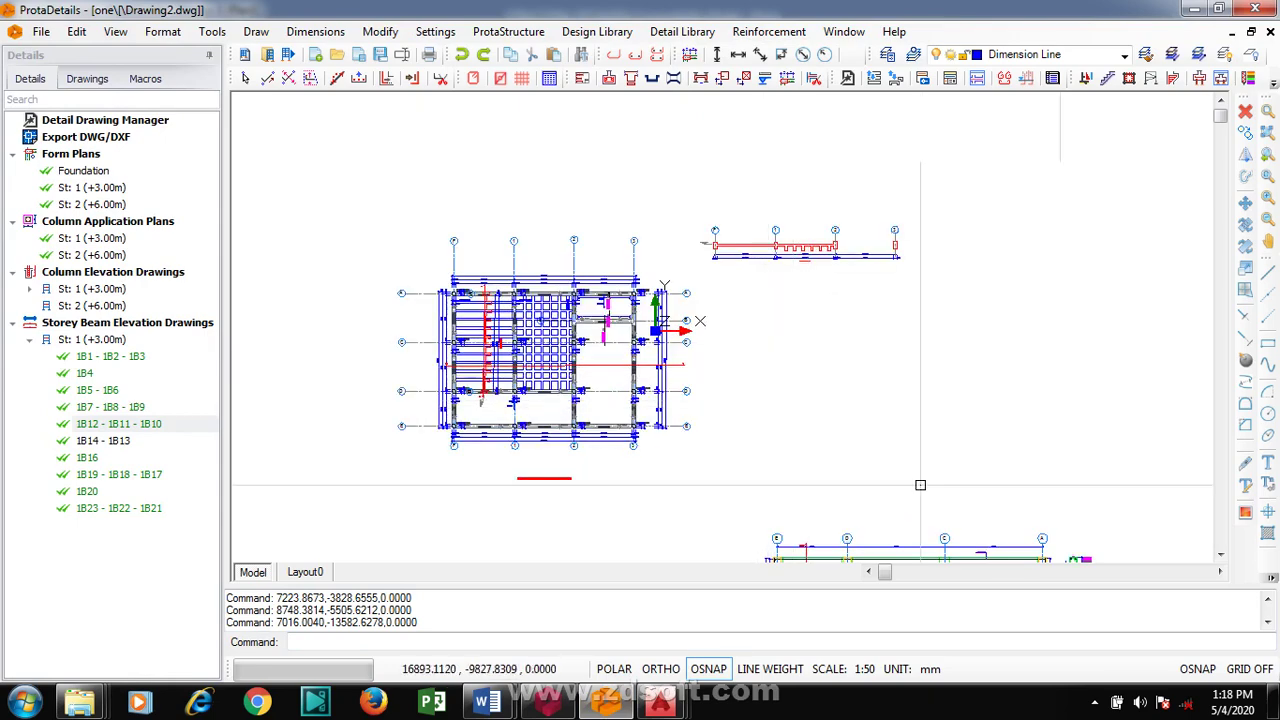
scroll(458, 381, "up", 1)
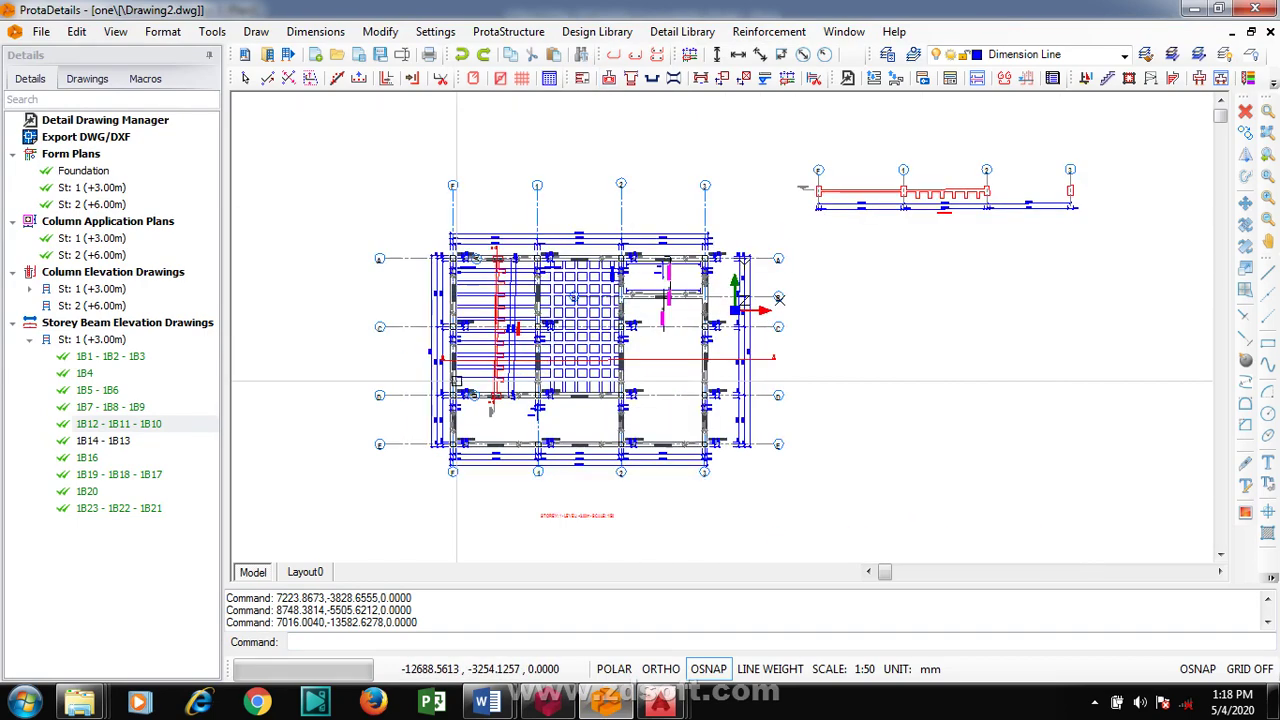
scroll(822, 262, "down", 1)
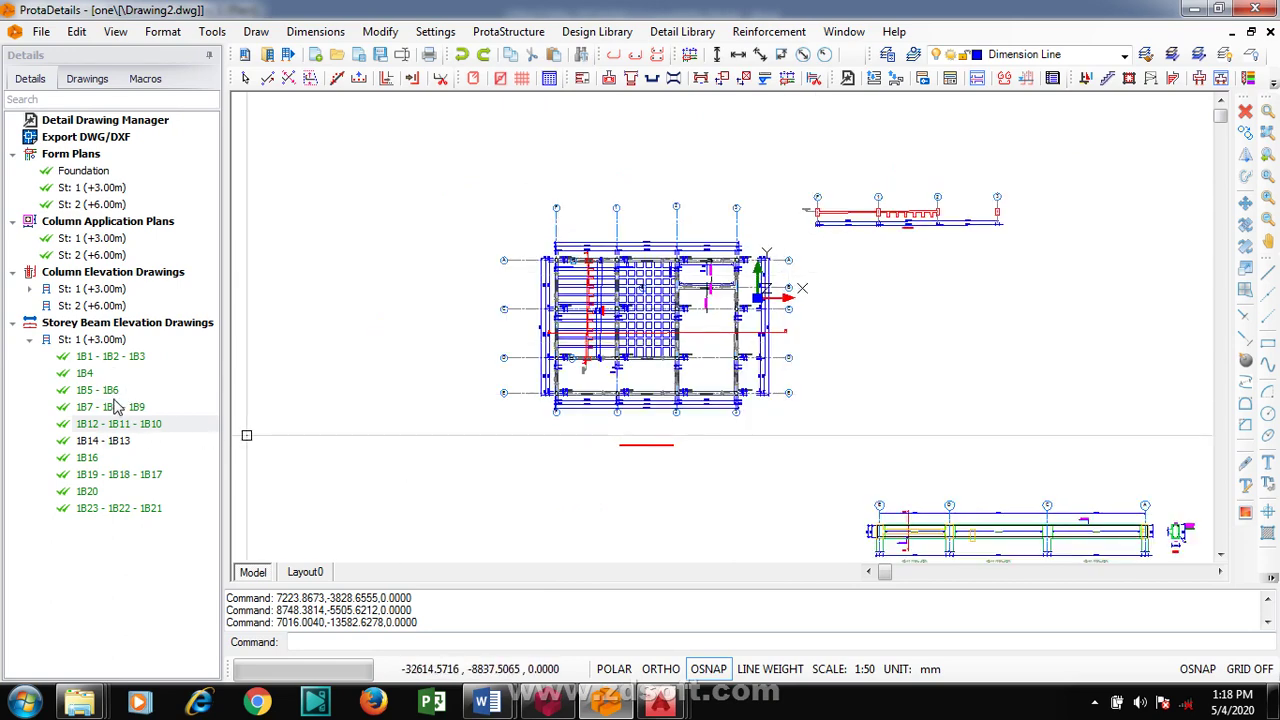
left_click(78, 290)
left_click(78, 306)
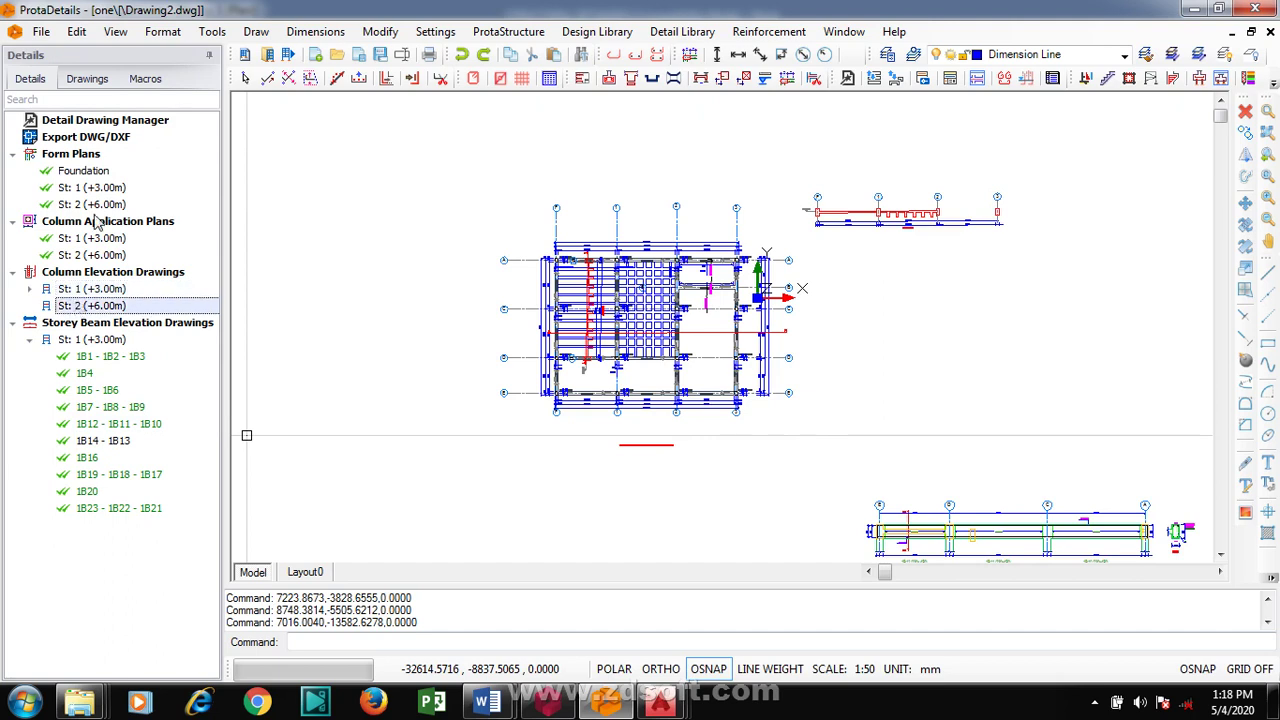
left_click(92, 240)
left_click(95, 256)
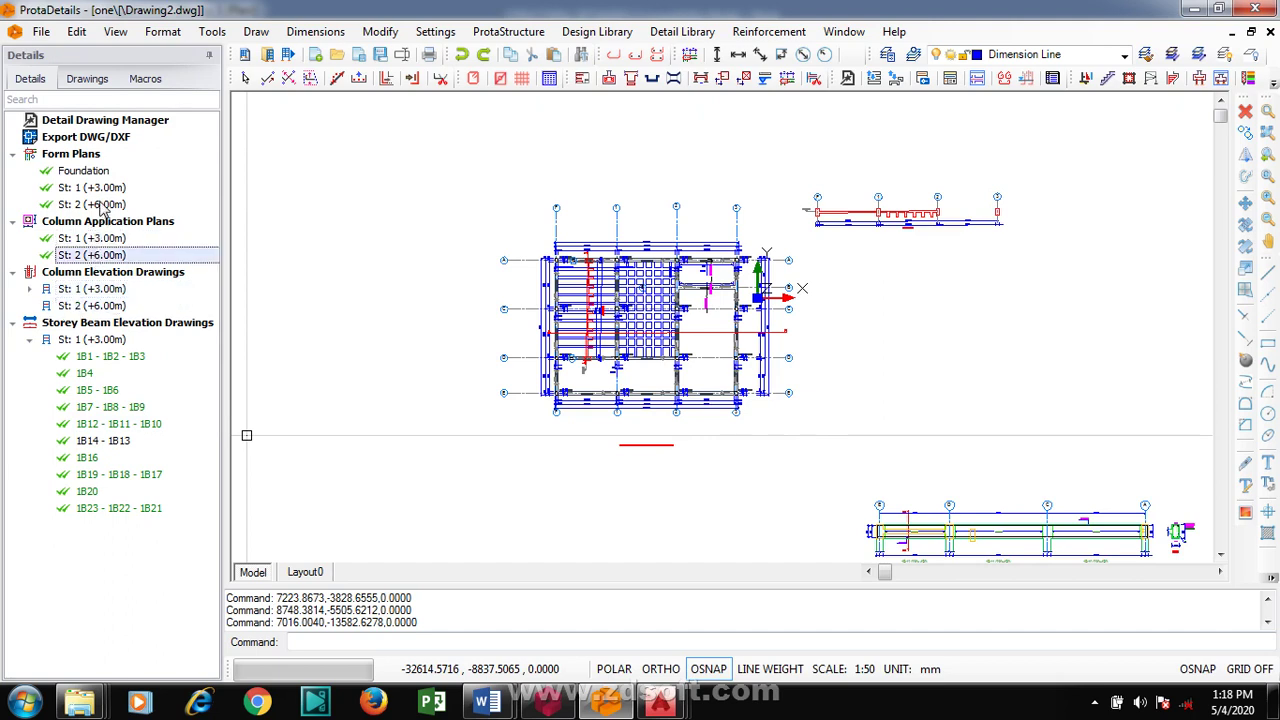
left_click(105, 206)
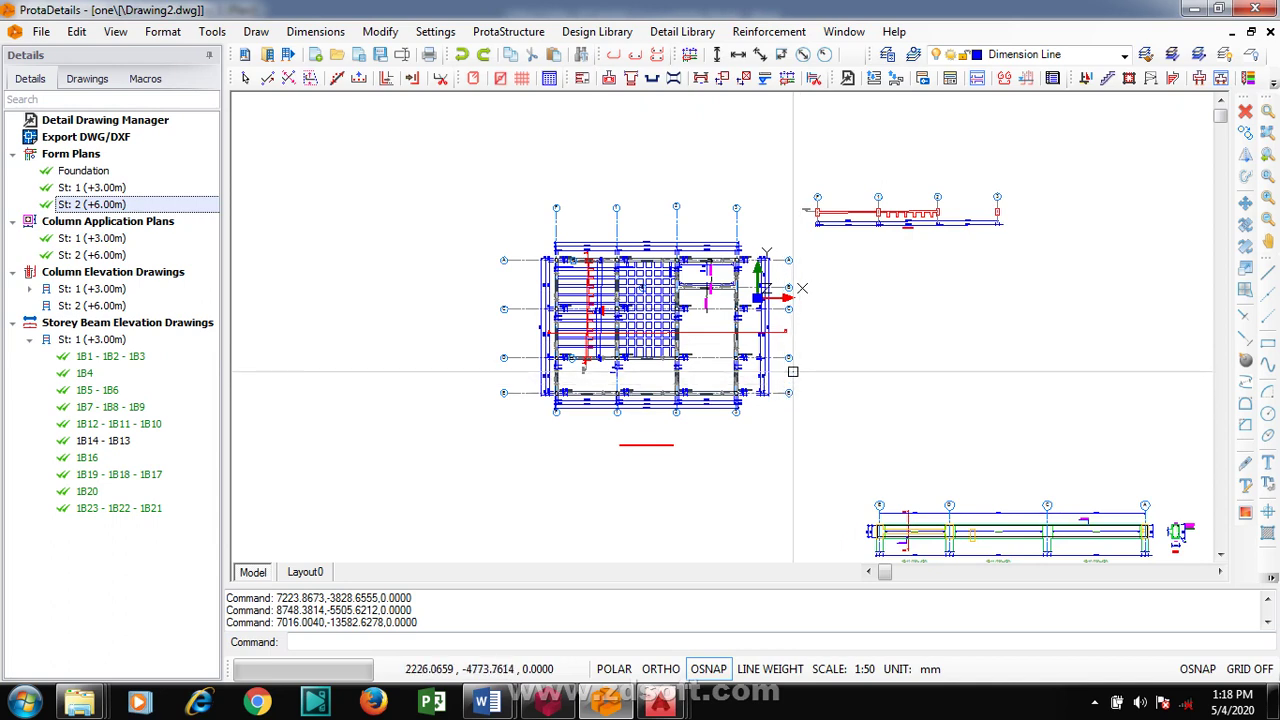
Step: Try placing the storey 1 column application plan, cancel the offset, and open the File menu
left_click(90, 240)
mouse_move(90, 240)
left_mouse_down()
mouse_move(402, 433)
mouse_move(363, 463)
left_mouse_up()
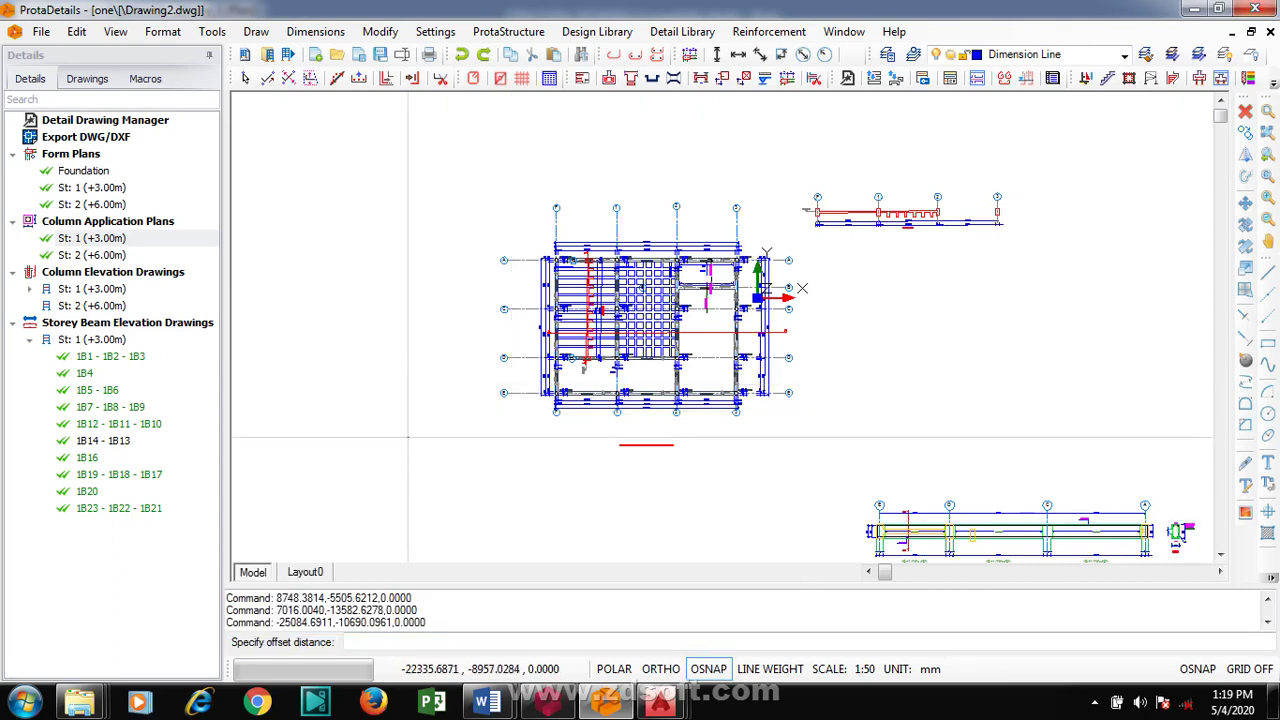
left_click(410, 436)
key("Escape")
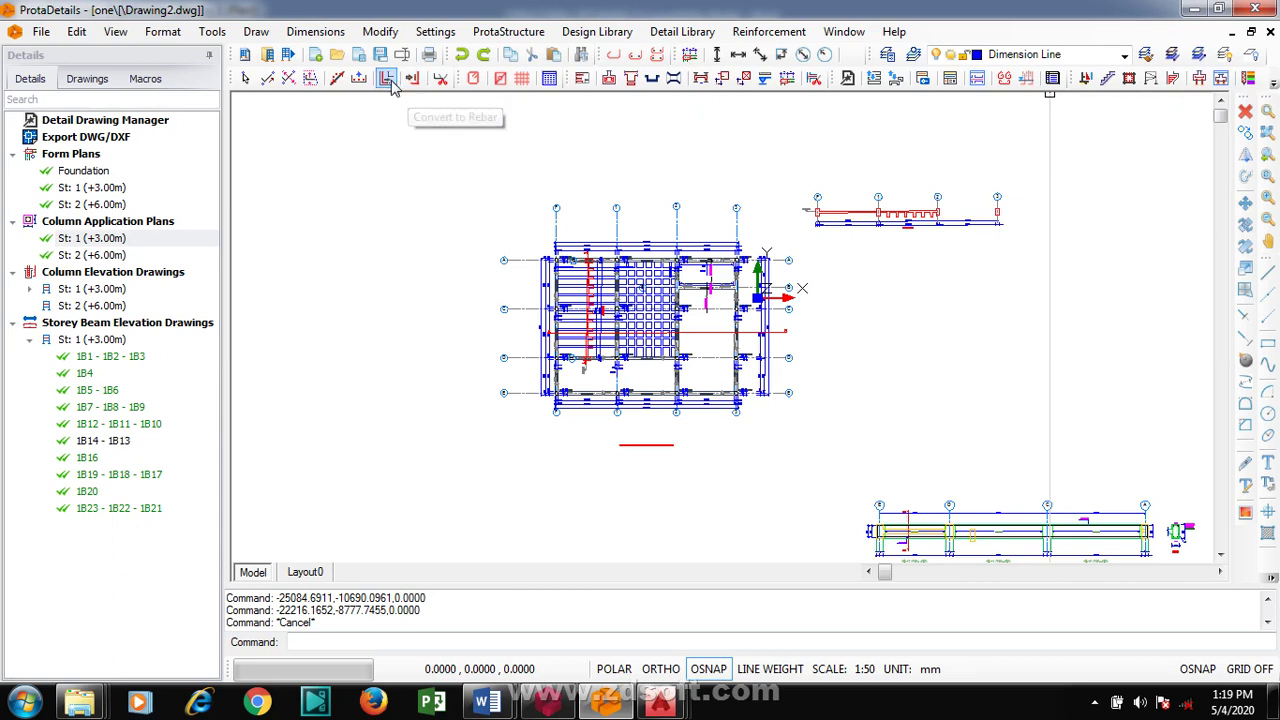
left_click(42, 34)
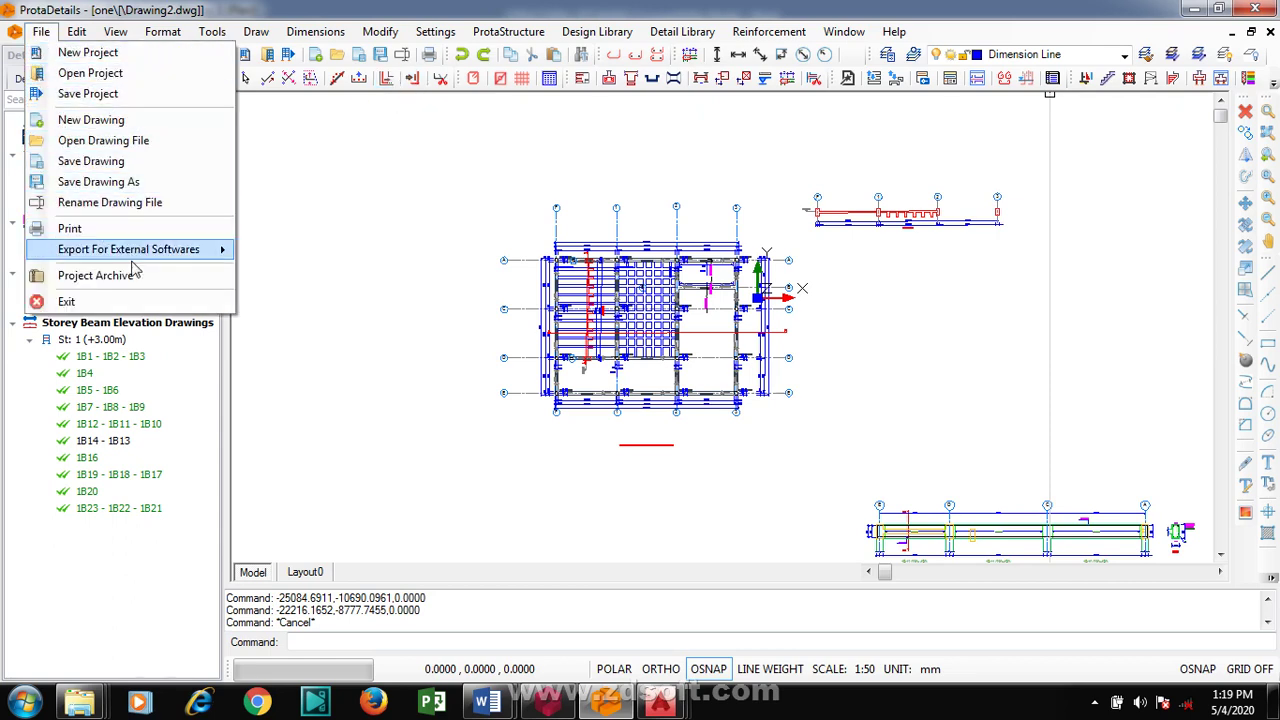
mouse_move(128, 249)
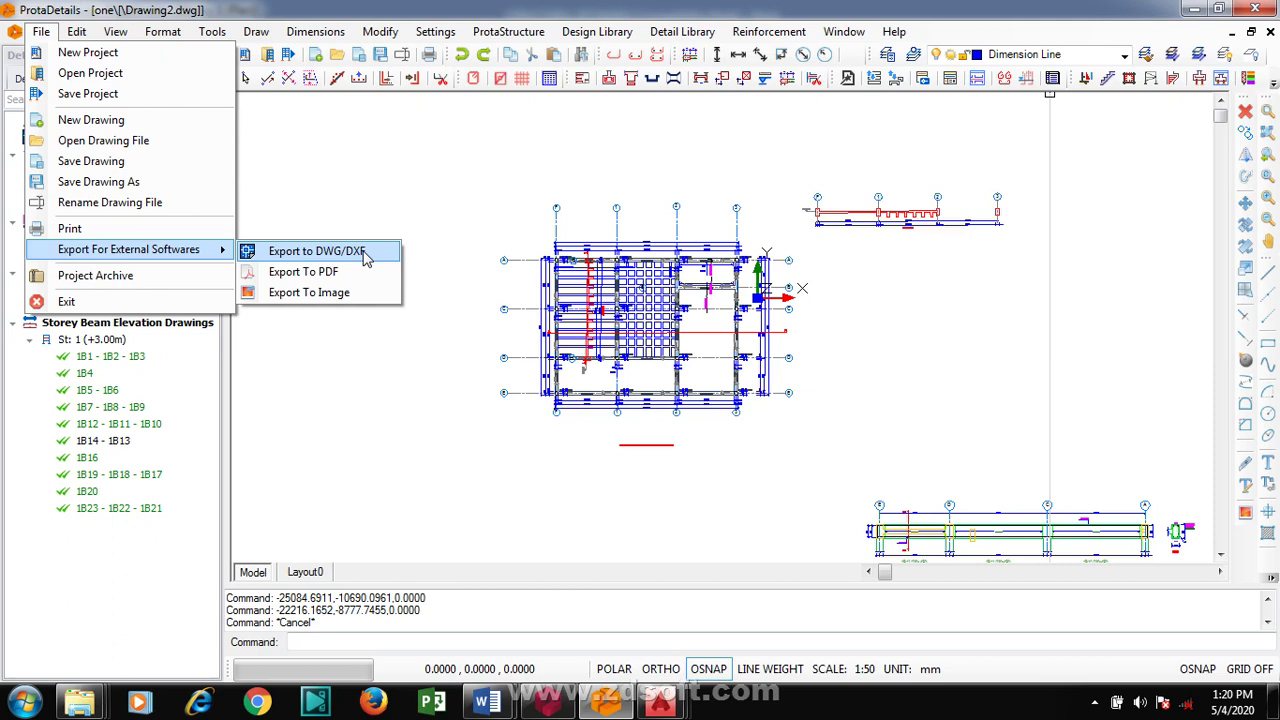
Step: Tick Drawing1.dwg and Drawing2.dwg in the DWG/DXF export settings
left_click(365, 256)
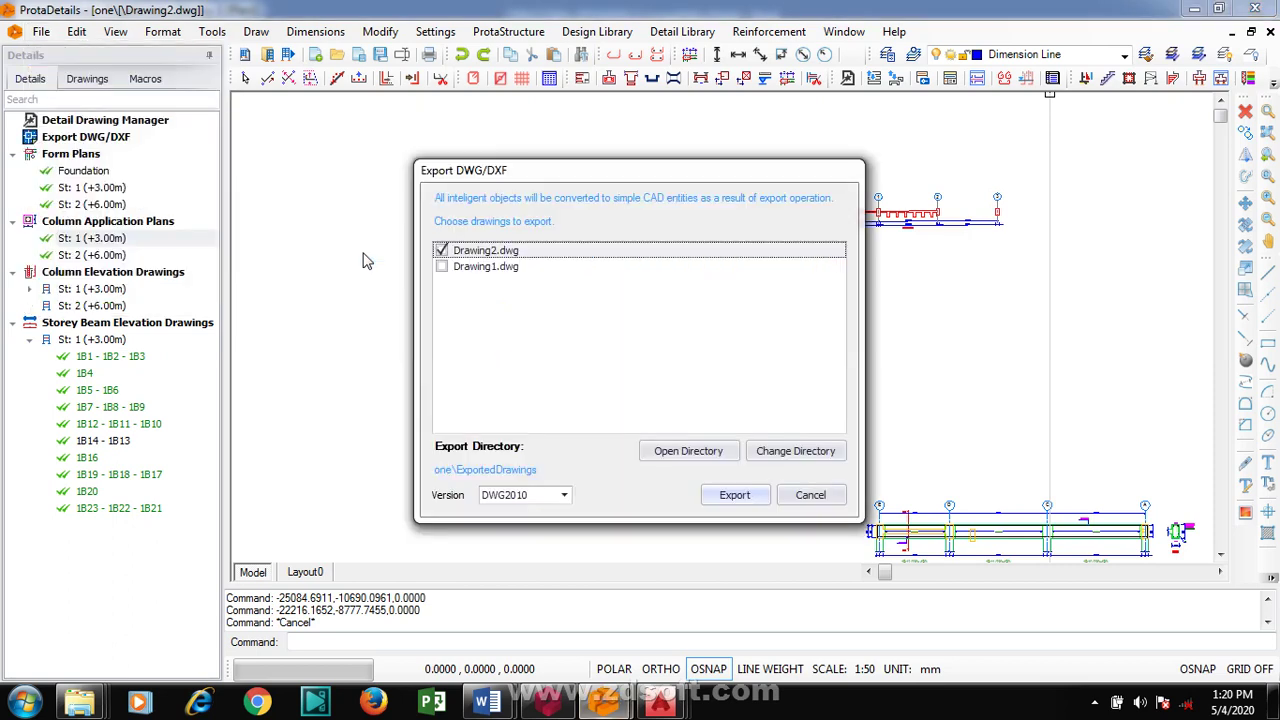
left_click(445, 268)
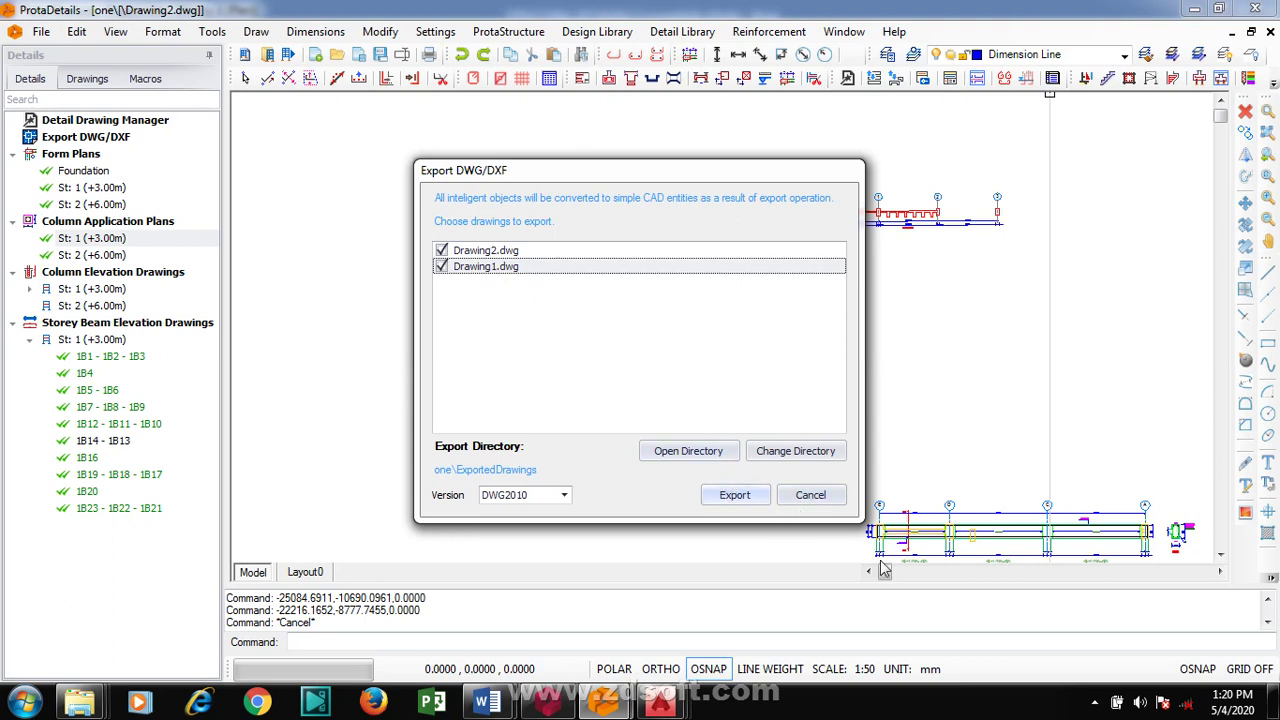
left_click(1094, 703)
Step: Open the ExportedDrawings folder, then bring up the exported Drawing1.dwg in AutoCAD Civil 3D
right_click(1108, 606)
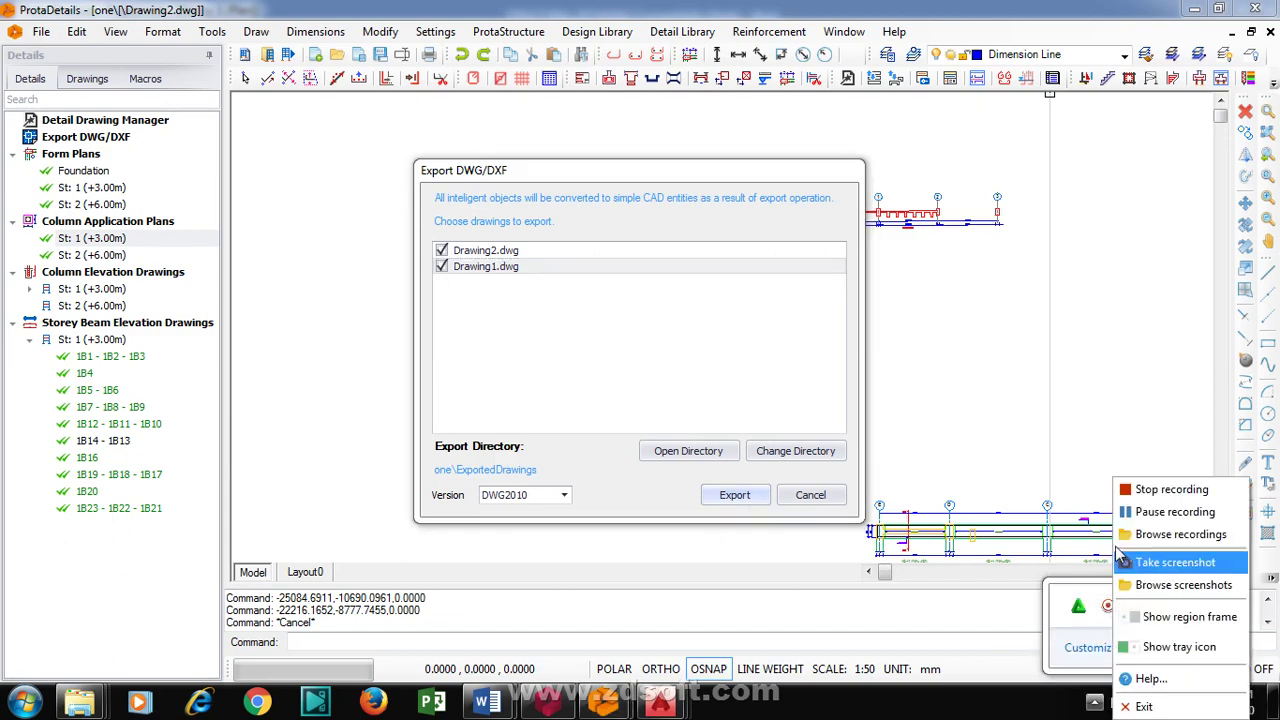
left_click(1129, 512)
left_click(333, 294)
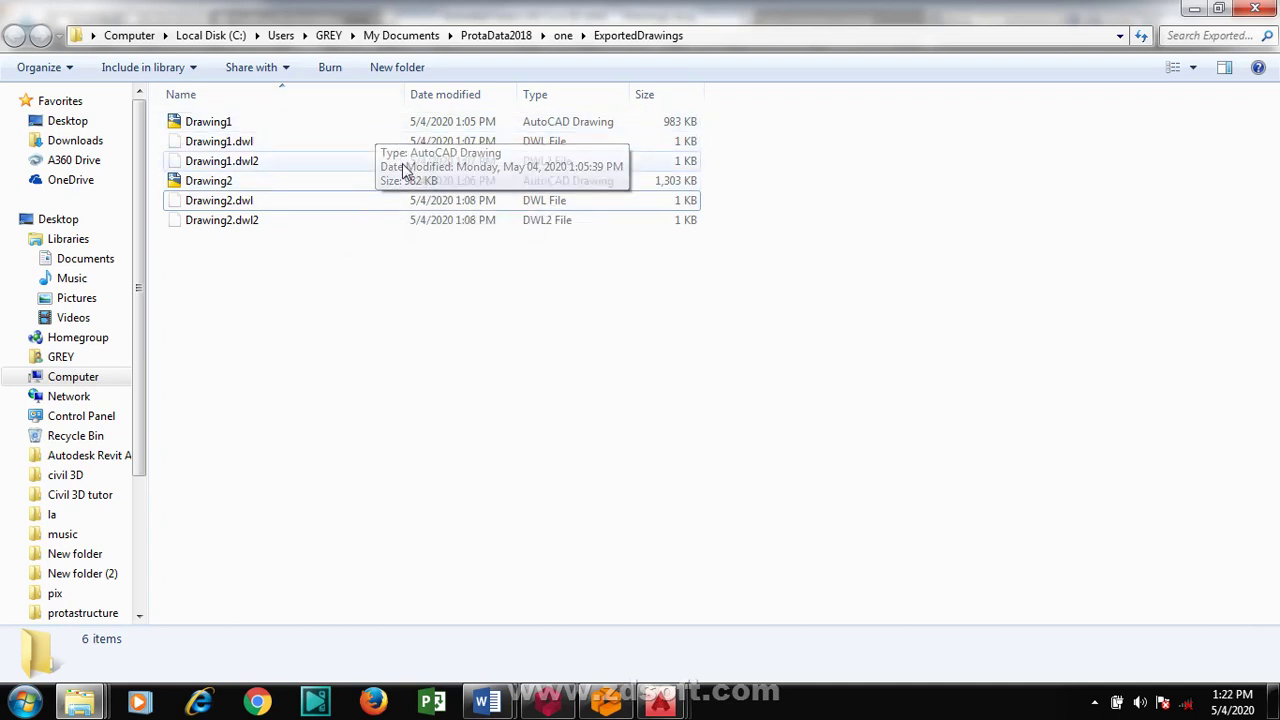
mouse_move(659, 703)
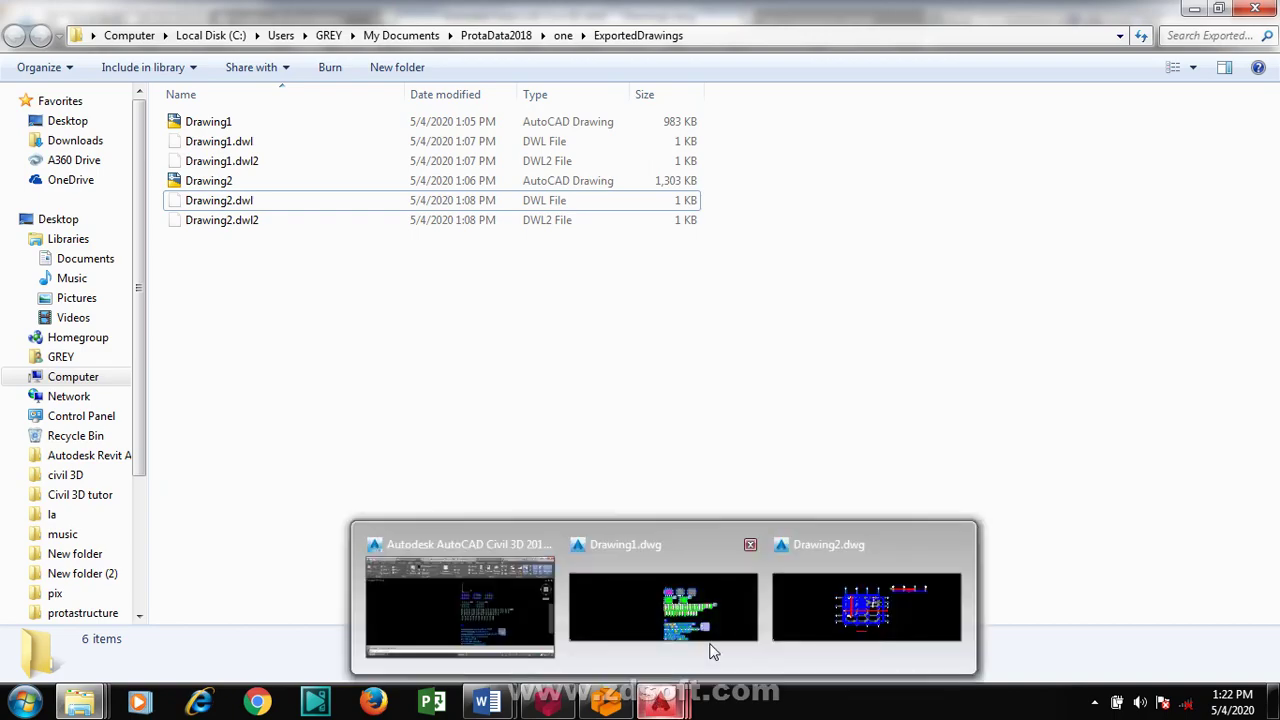
left_click(710, 620)
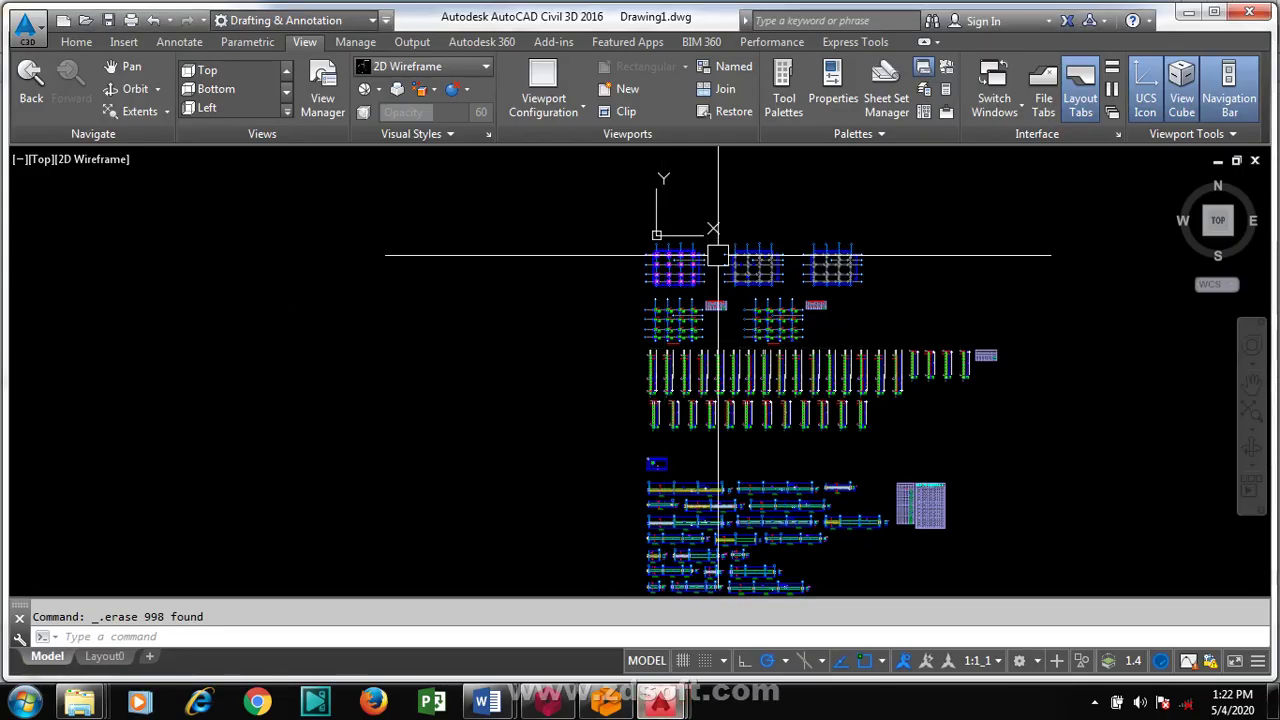
Step: Zoom around Drawing1.dwg to review its foundation plans, column sections, beam details and quantity tables
scroll(777, 206, "down", 3)
scroll(829, 229, "up", 3)
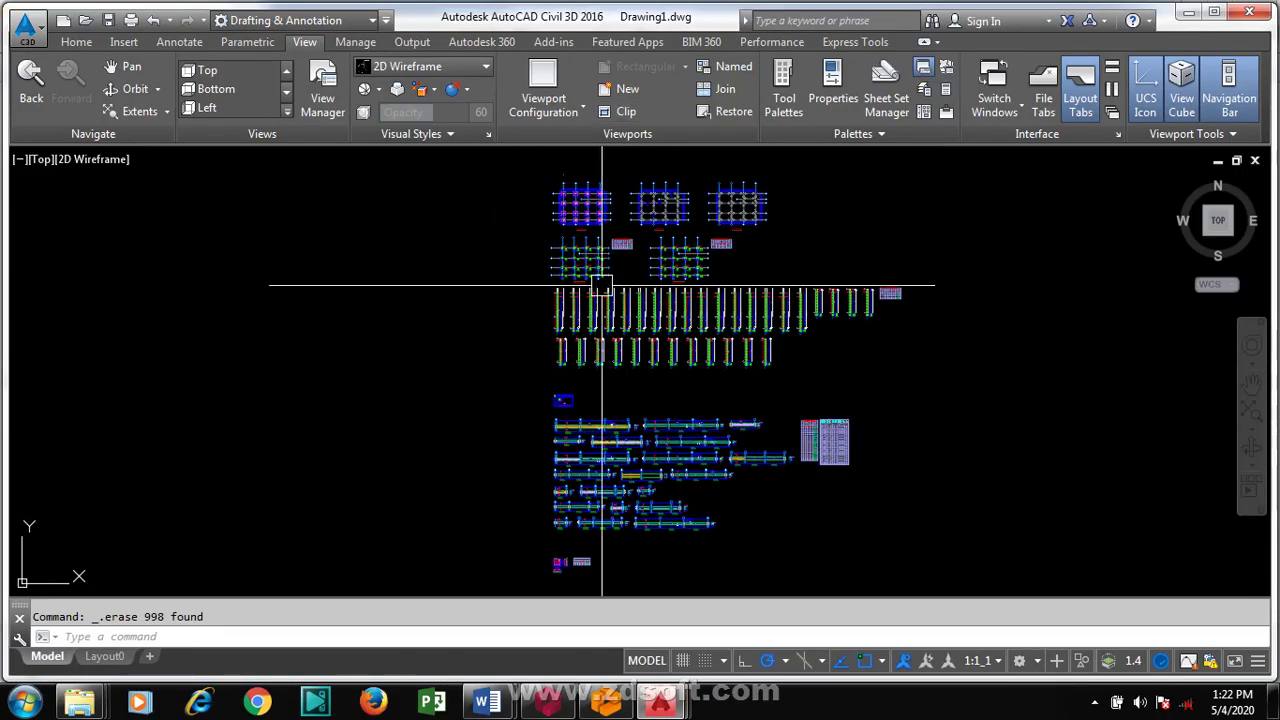
scroll(608, 151, "up", 5)
scroll(1011, 269, "down", 2)
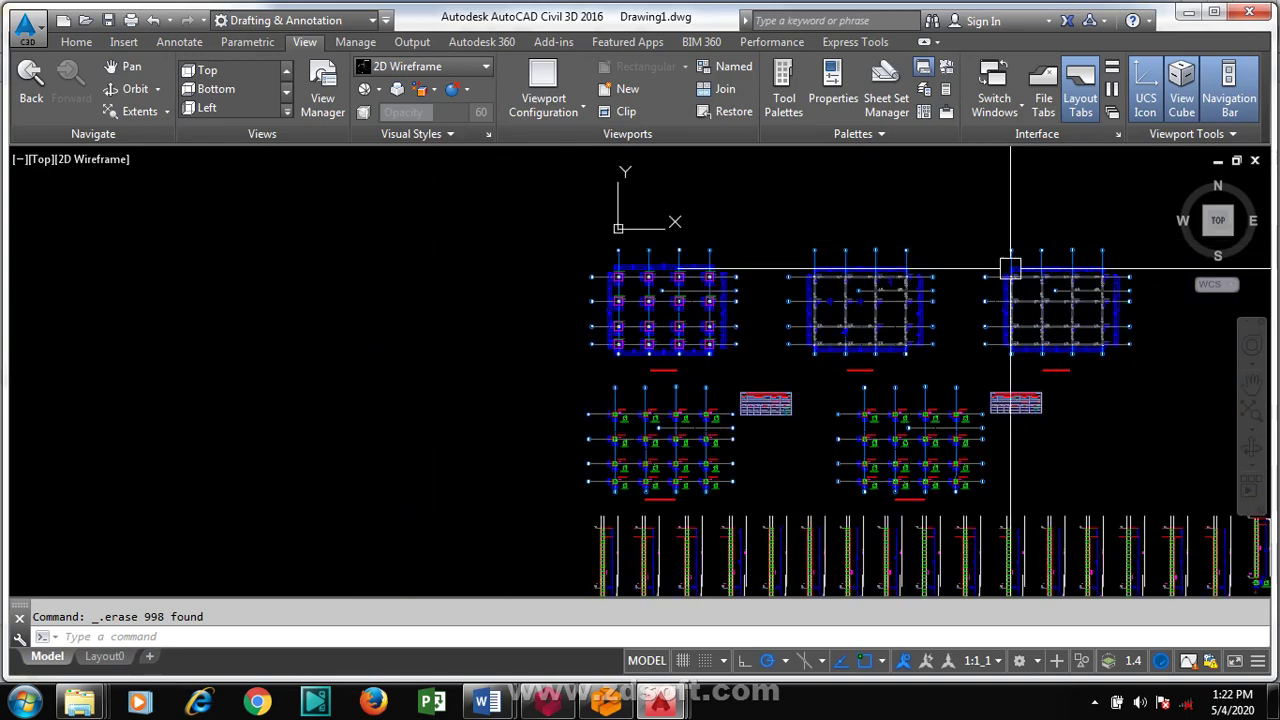
scroll(686, 291, "up", 2)
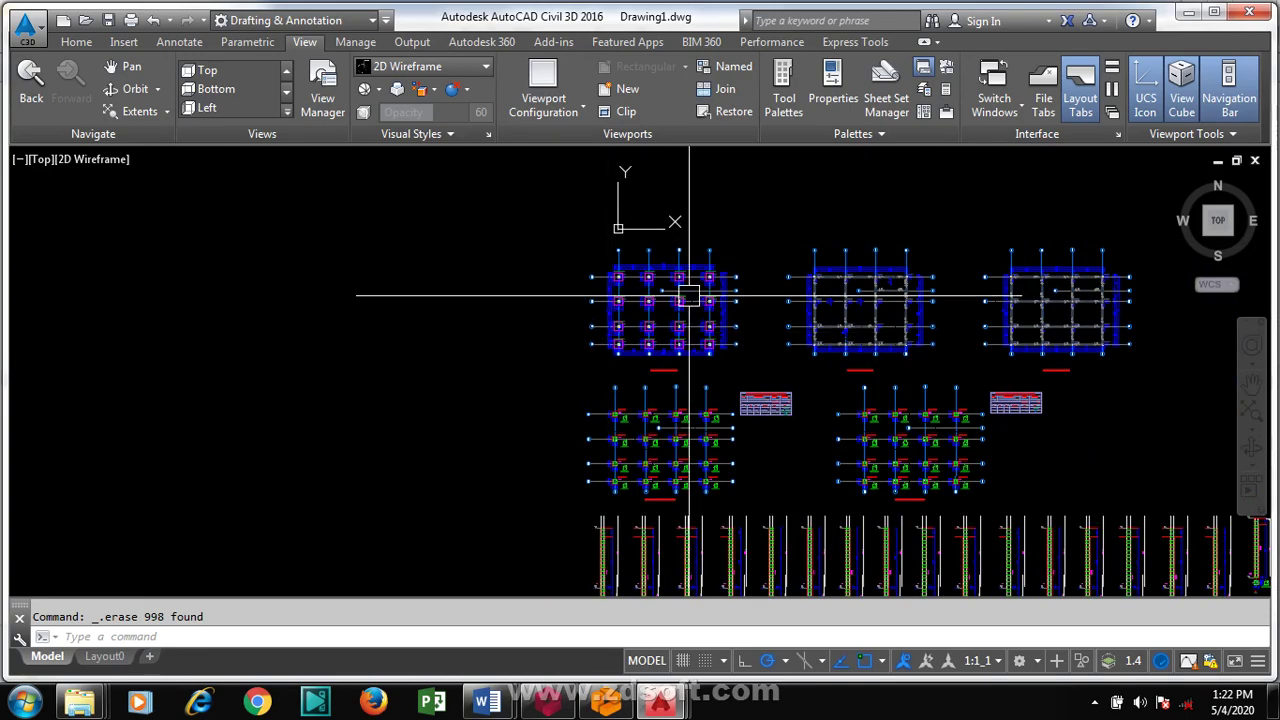
scroll(586, 306, "down", 4)
scroll(586, 257, "up", 4)
scroll(499, 291, "up", 1)
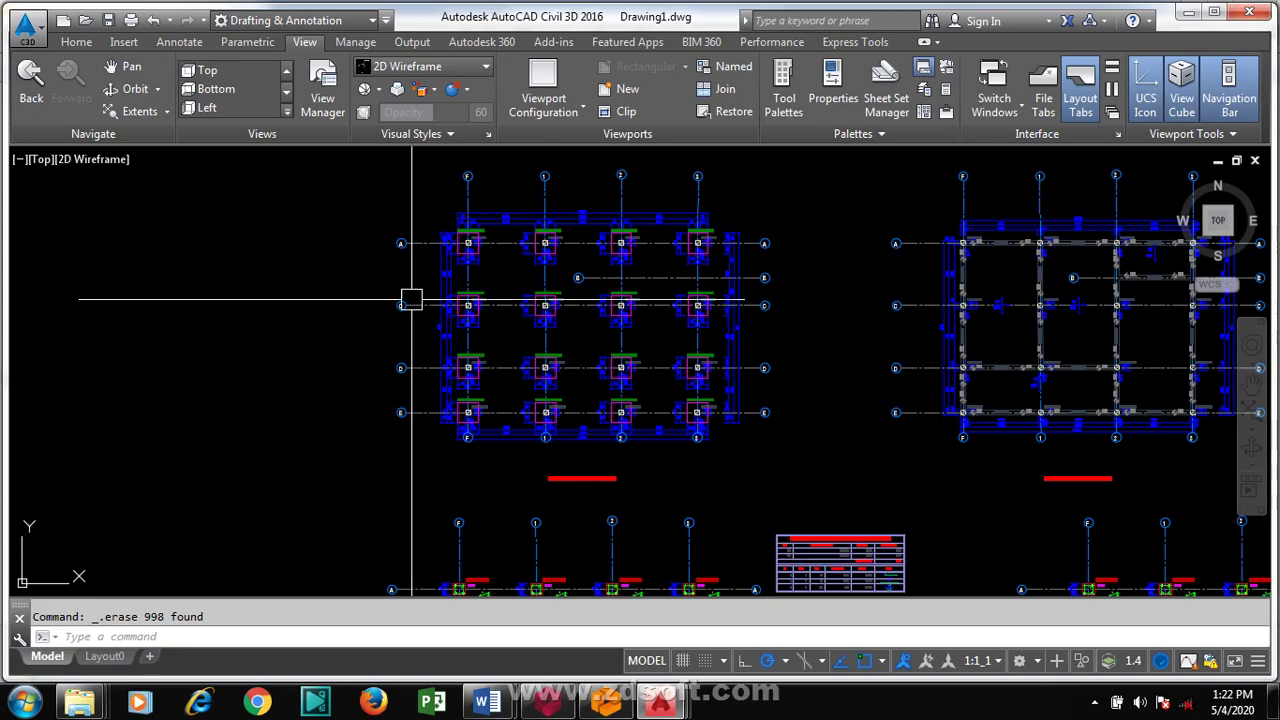
scroll(363, 297, "down", 2)
scroll(851, 229, "up", 4)
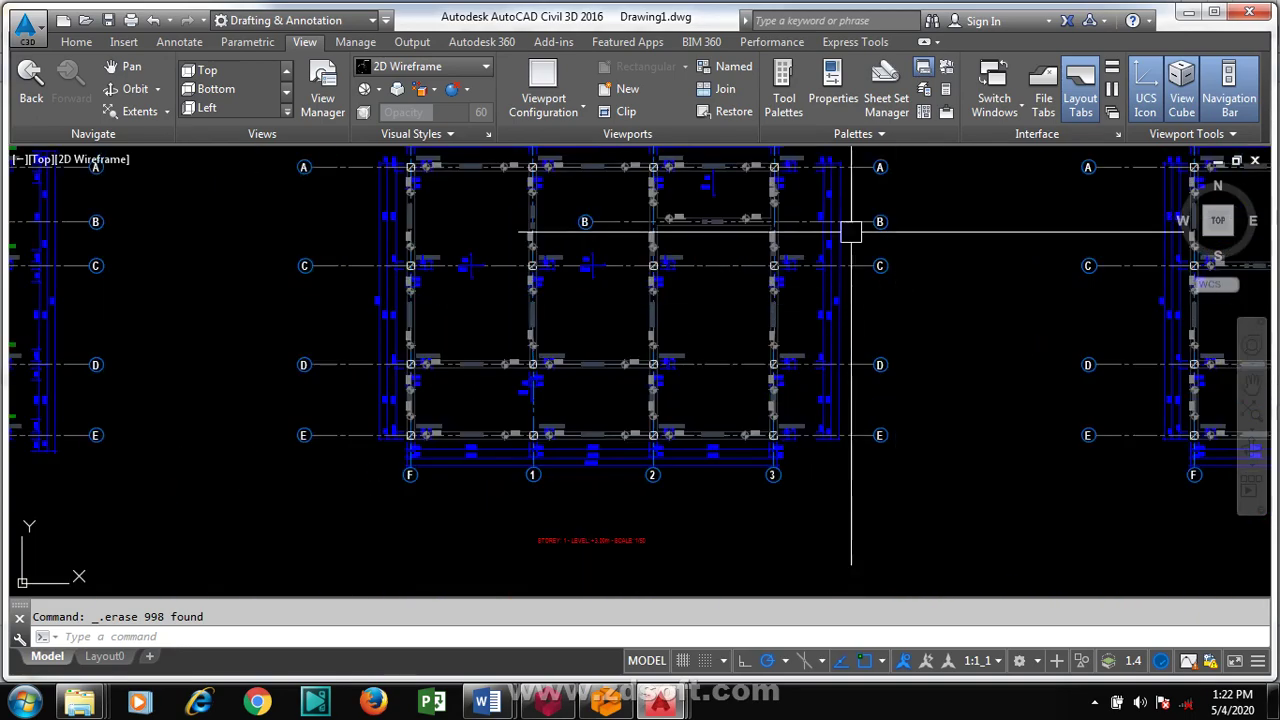
scroll(826, 206, "up", 2)
scroll(512, 316, "down", 6)
scroll(512, 316, "up", 4)
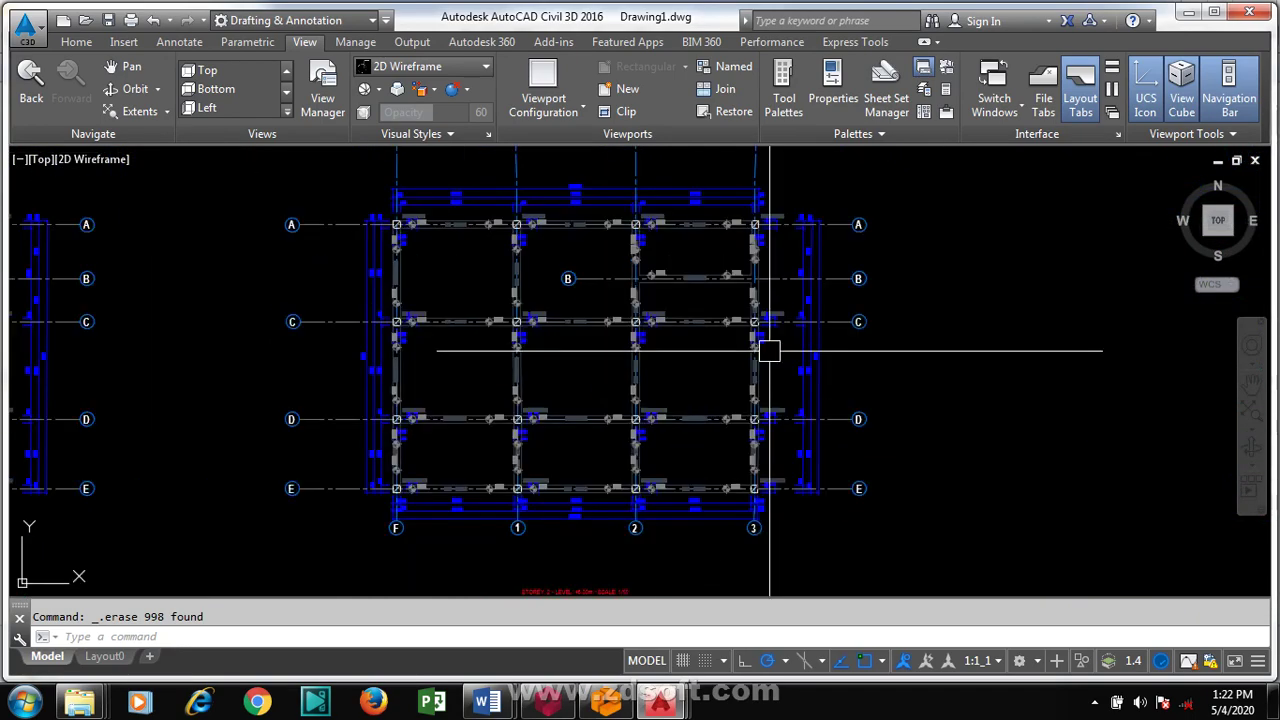
scroll(566, 289, "up", 2)
scroll(876, 269, "down", 2)
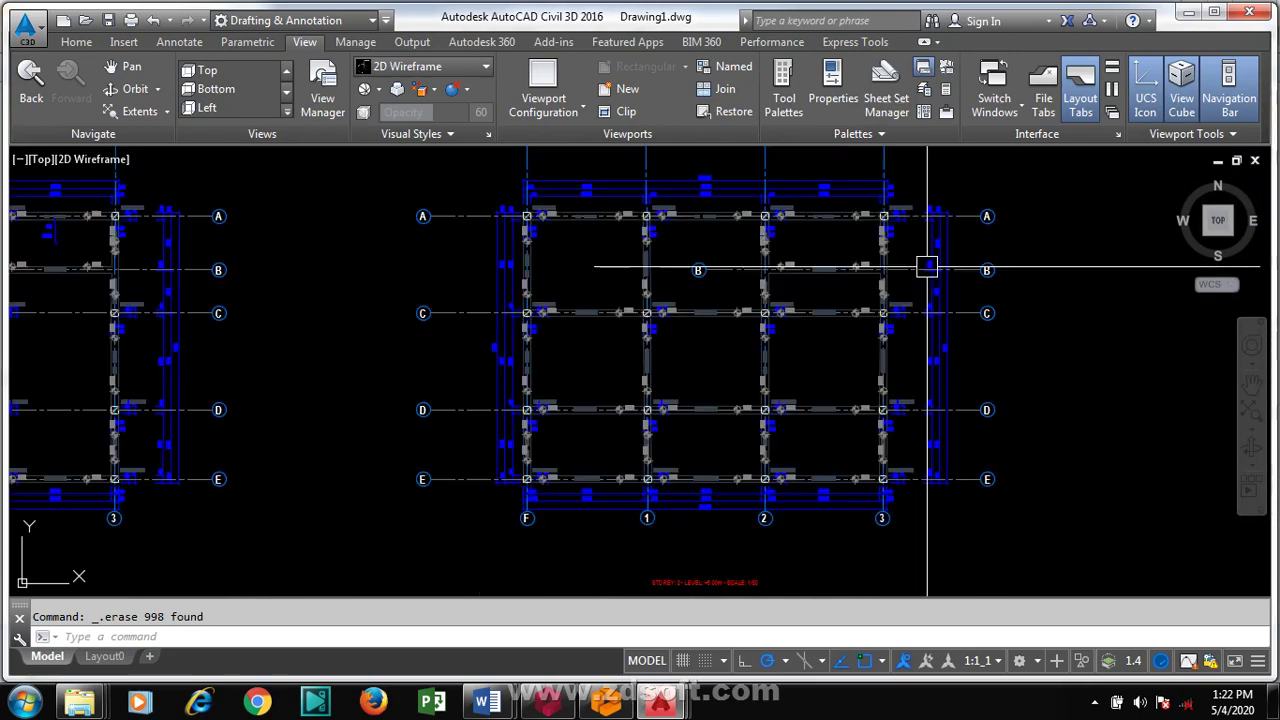
scroll(929, 266, "down", 2)
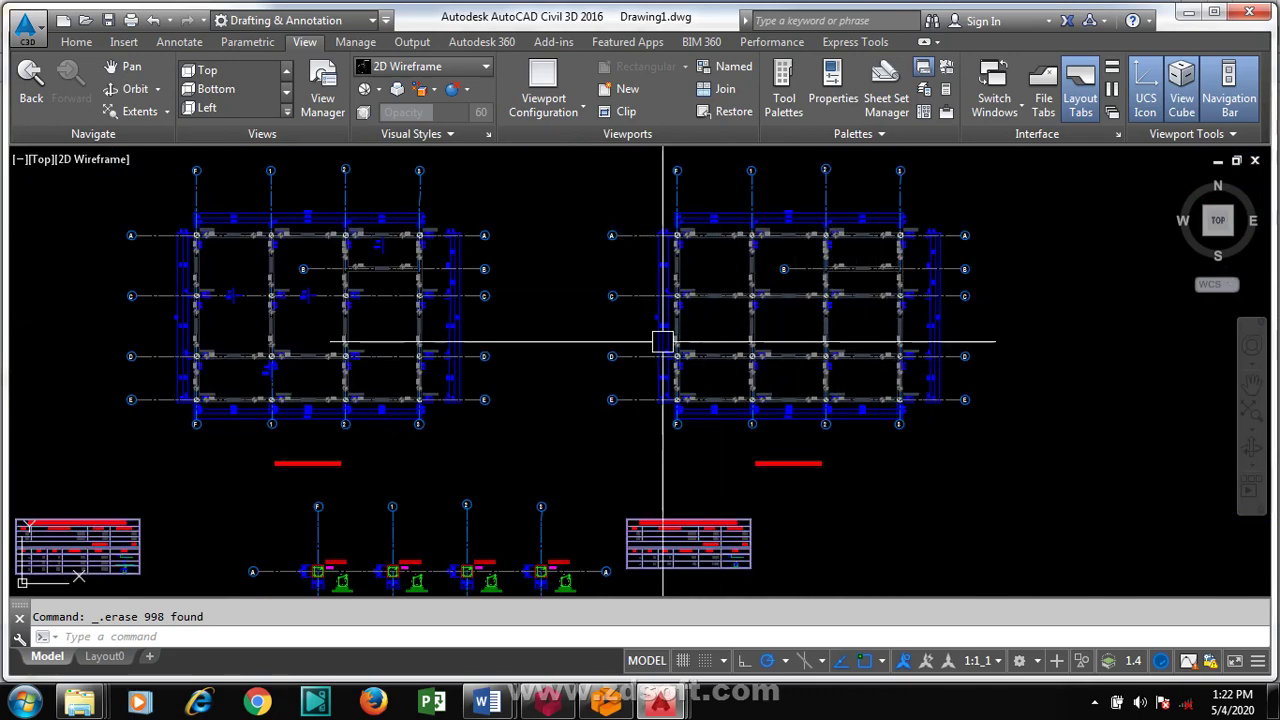
scroll(817, 243, "down", 2)
scroll(737, 371, "down", 3)
scroll(406, 381, "up", 3)
scroll(380, 370, "up", 1)
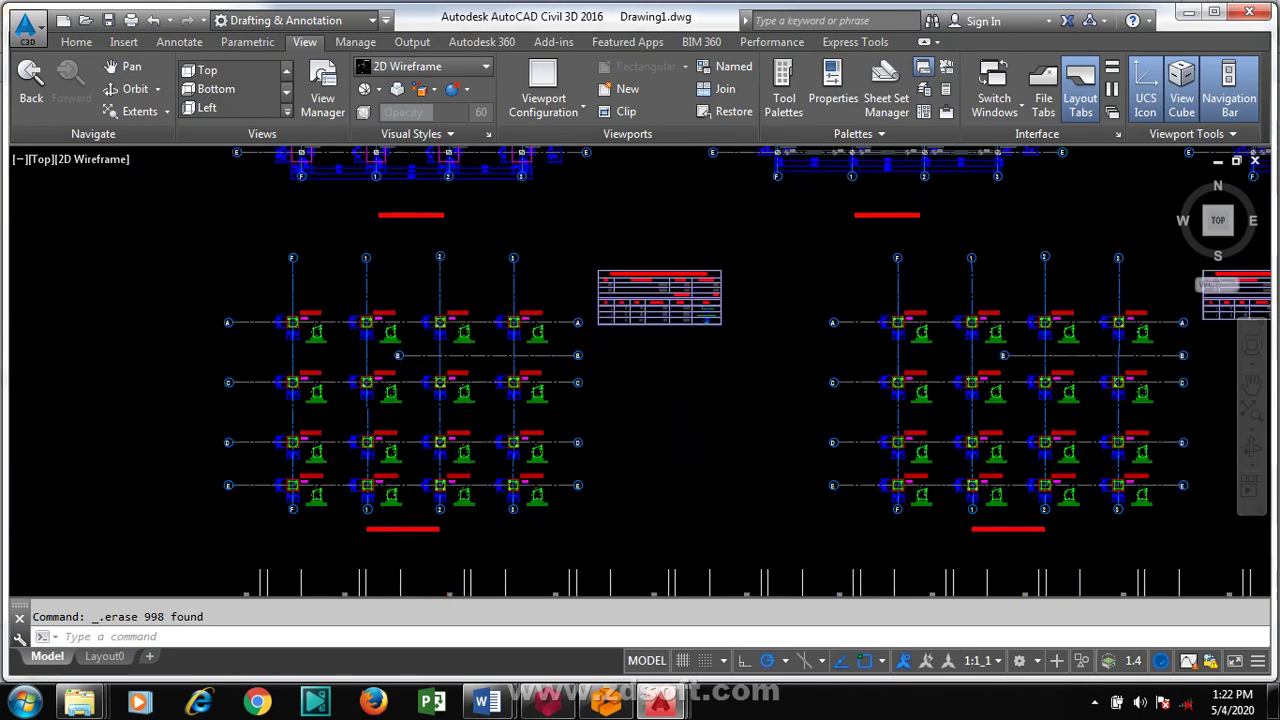
scroll(243, 323, "up", 3)
scroll(249, 323, "up", 2)
scroll(373, 254, "down", 6)
scroll(373, 254, "down", 2)
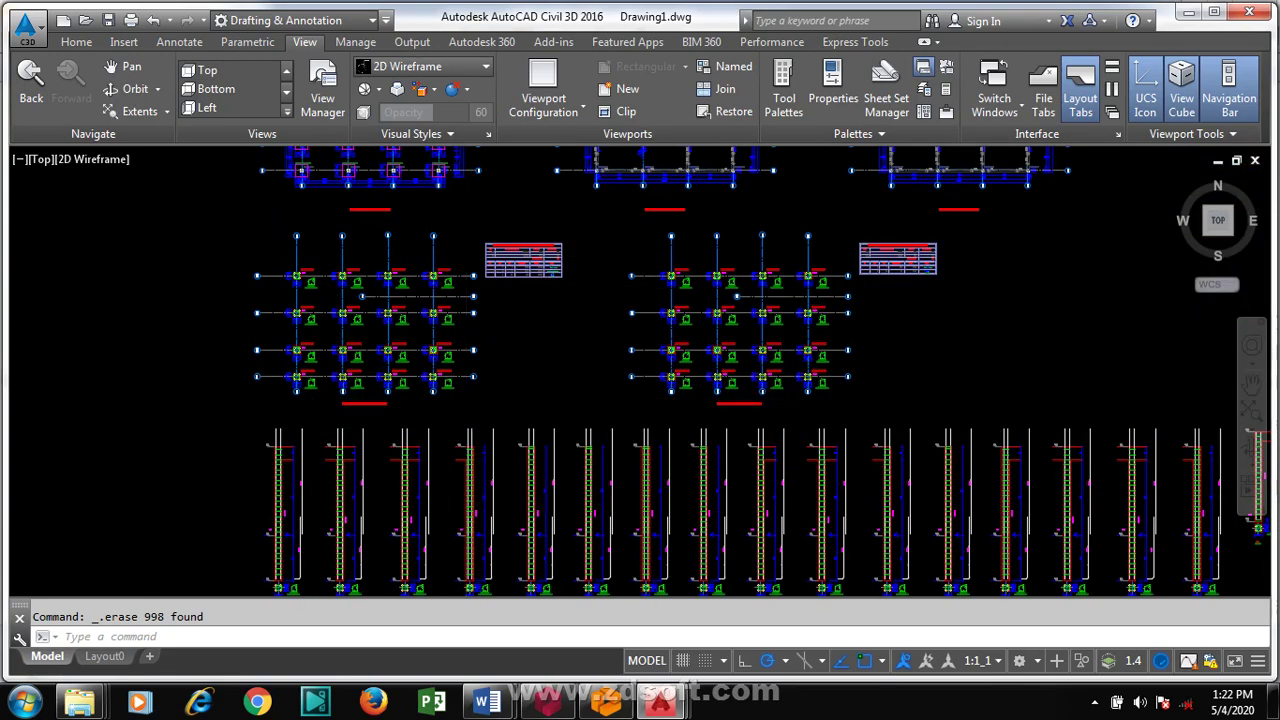
scroll(423, 523, "up", 2)
scroll(634, 277, "down", 2)
scroll(634, 277, "up", 2)
scroll(786, 289, "down", 2)
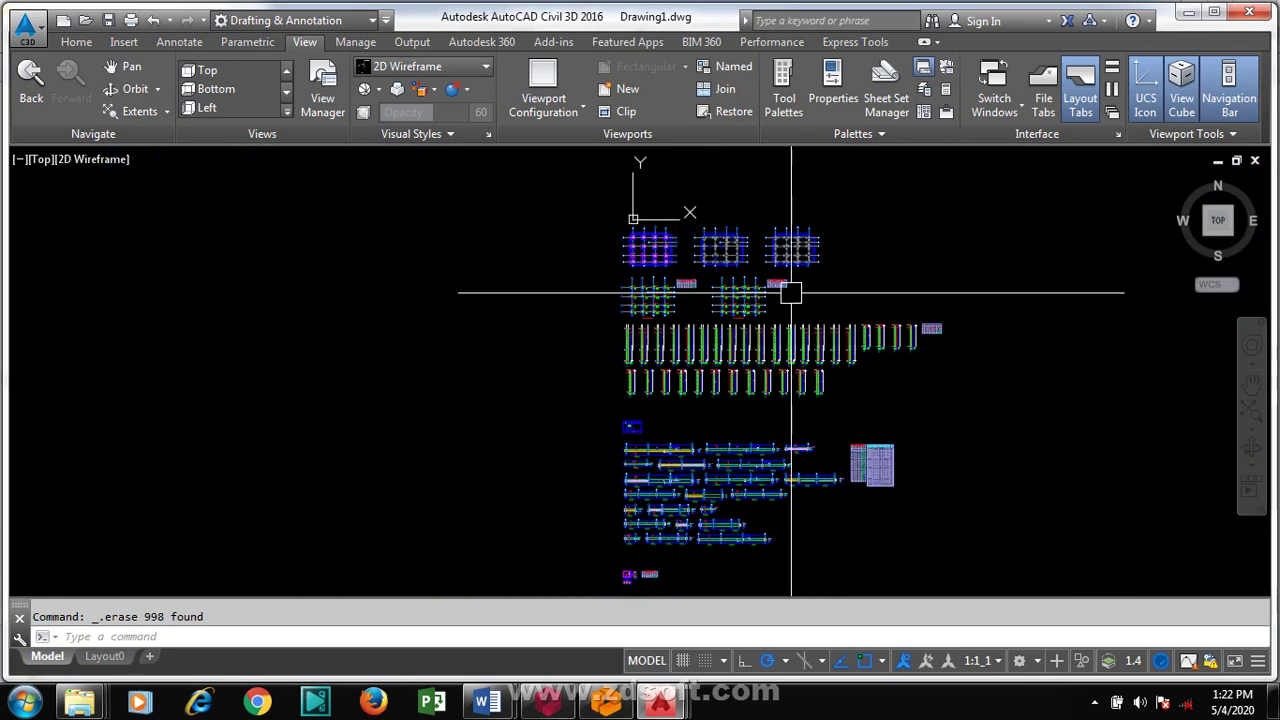
scroll(766, 294, "up", 3)
scroll(731, 217, "up", 2)
scroll(715, 267, "up", 3)
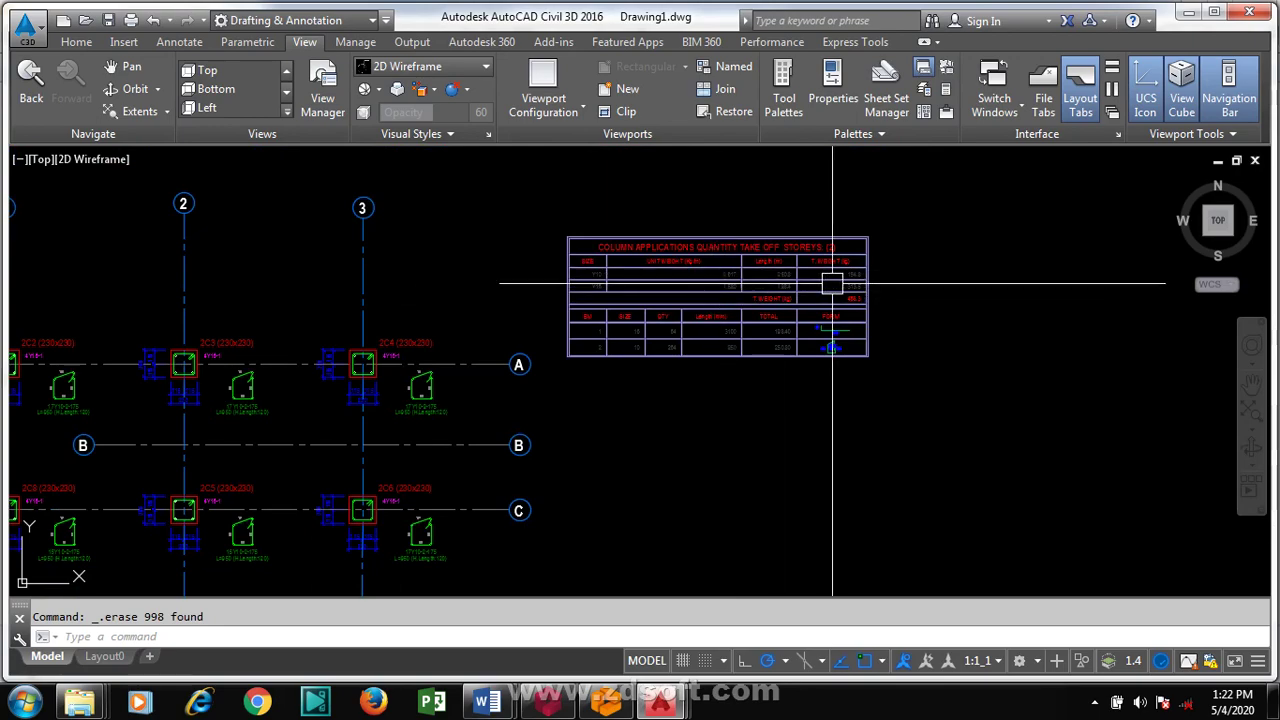
scroll(829, 277, "down", 5)
scroll(857, 337, "down", 4)
scroll(770, 560, "up", 3)
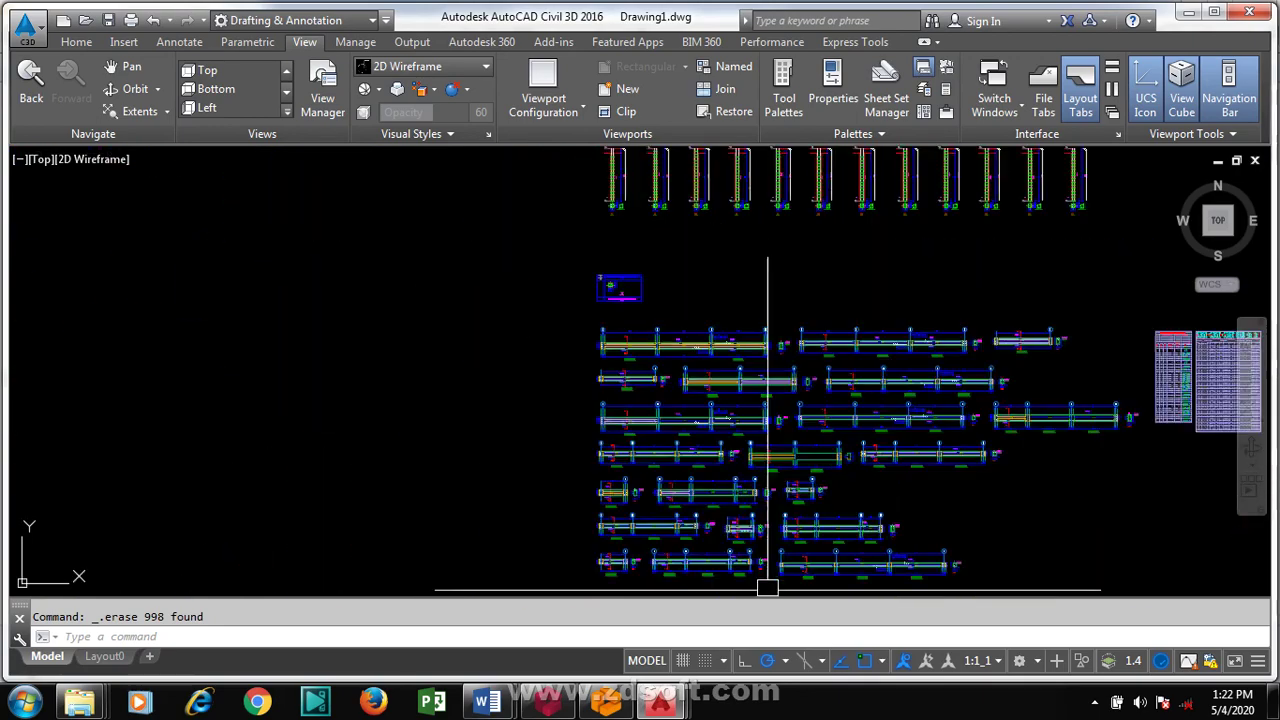
scroll(640, 420, "up", 2)
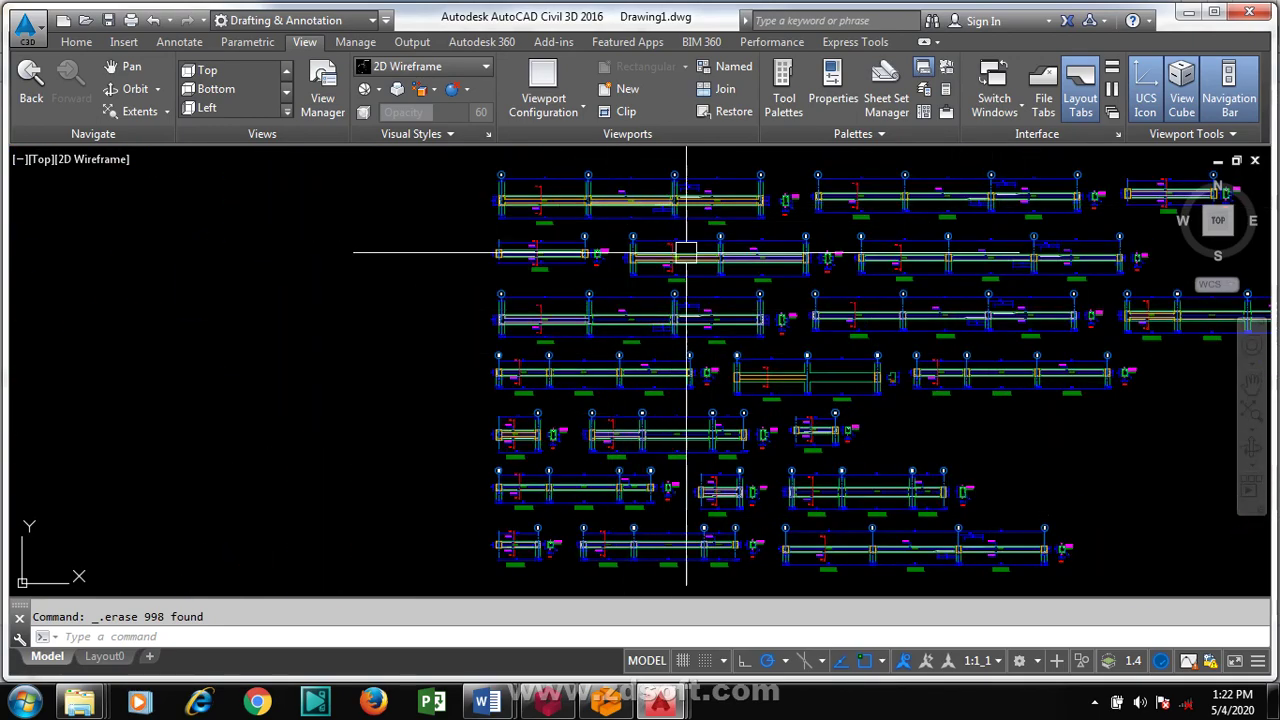
scroll(612, 275, "down", 5)
scroll(540, 370, "up", 2)
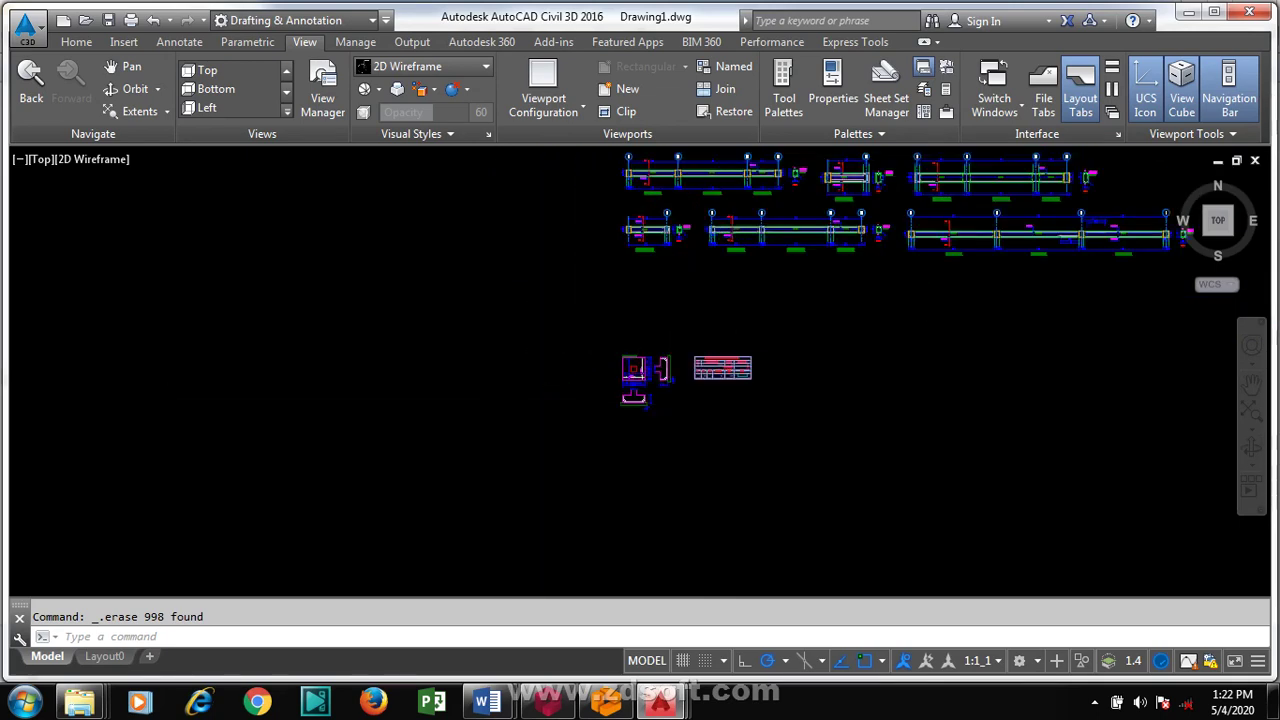
scroll(780, 323, "up", 3)
scroll(840, 266, "up", 2)
scroll(796, 340, "up", 1)
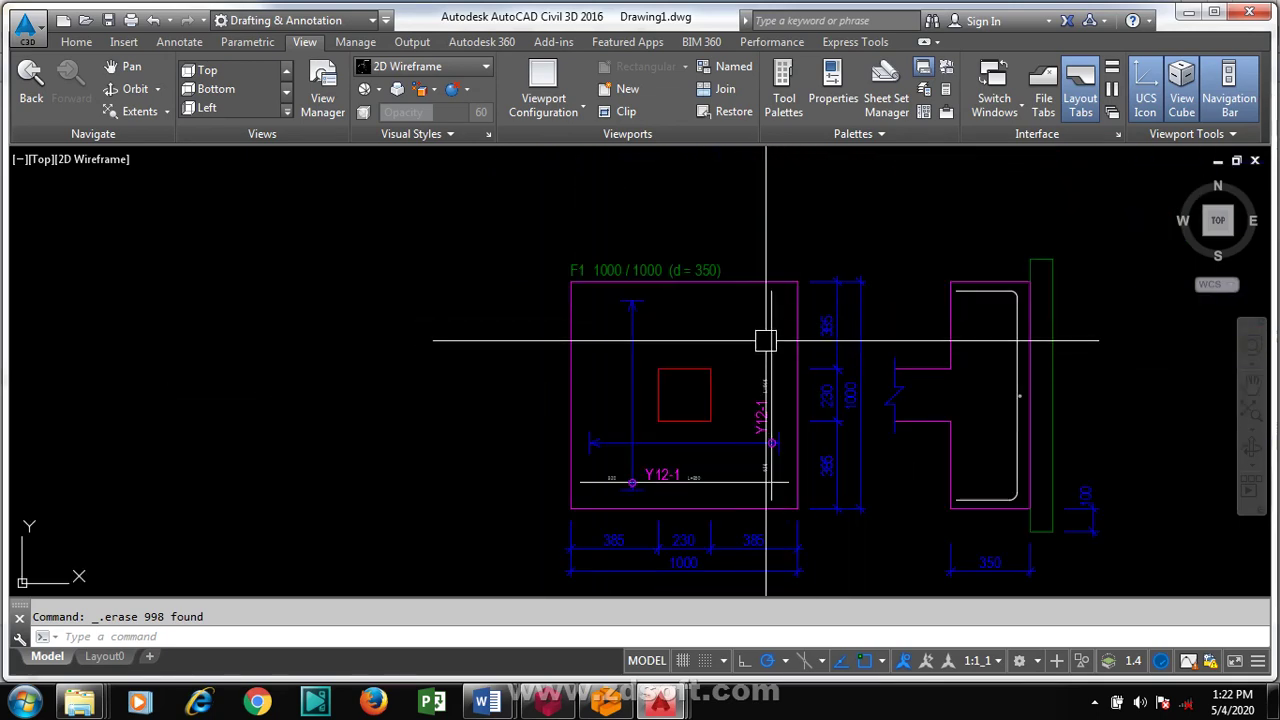
scroll(700, 310, "down", 3)
scroll(651, 317, "down", 3)
scroll(700, 330, "down", 2)
scroll(780, 320, "up", 2)
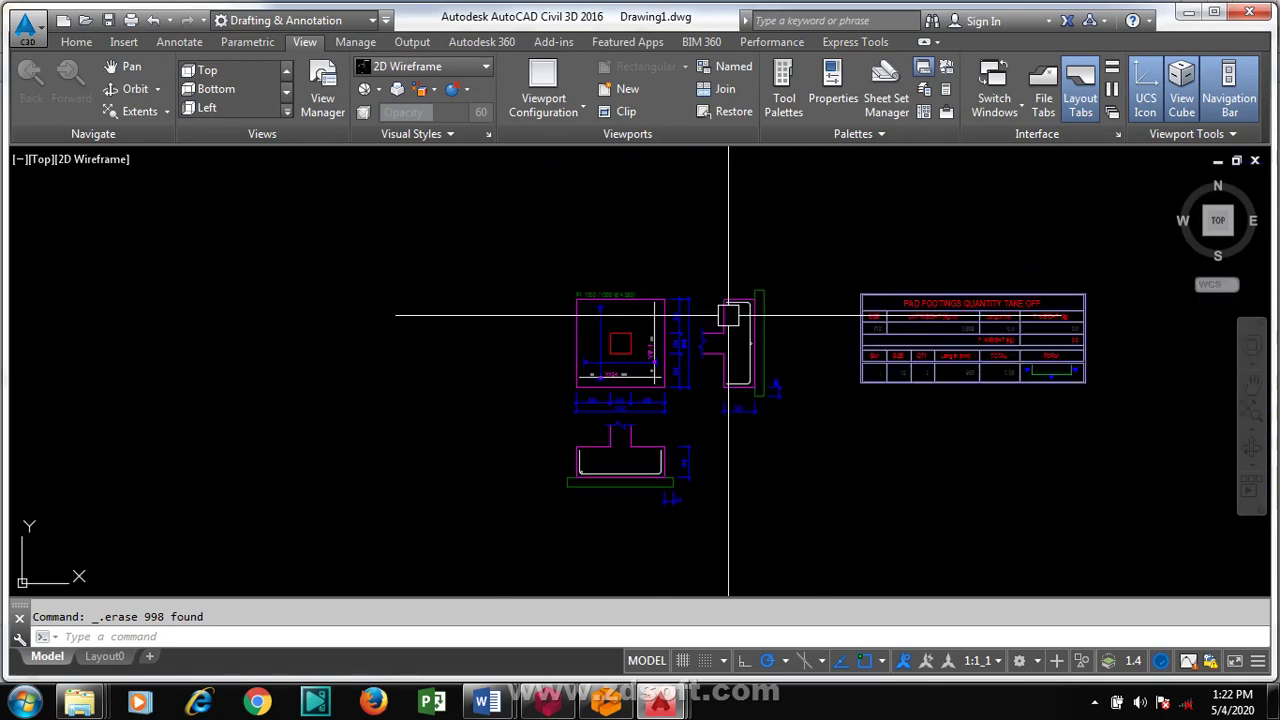
scroll(809, 357, "up", 2)
scroll(820, 320, "down", 3)
scroll(820, 320, "up", 2)
scroll(800, 280, "up", 2)
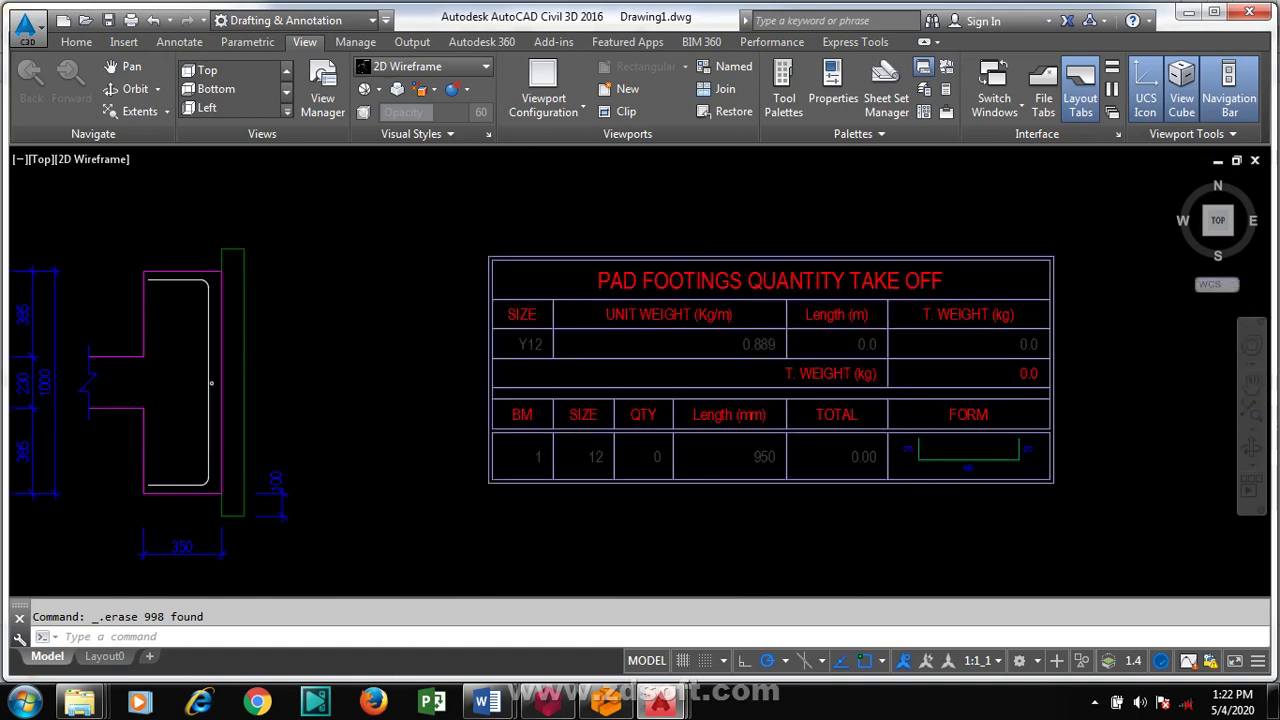
scroll(900, 357, "down", 4)
scroll(909, 466, "down", 4)
scroll(738, 417, "down", 1)
scroll(851, 463, "down", 2)
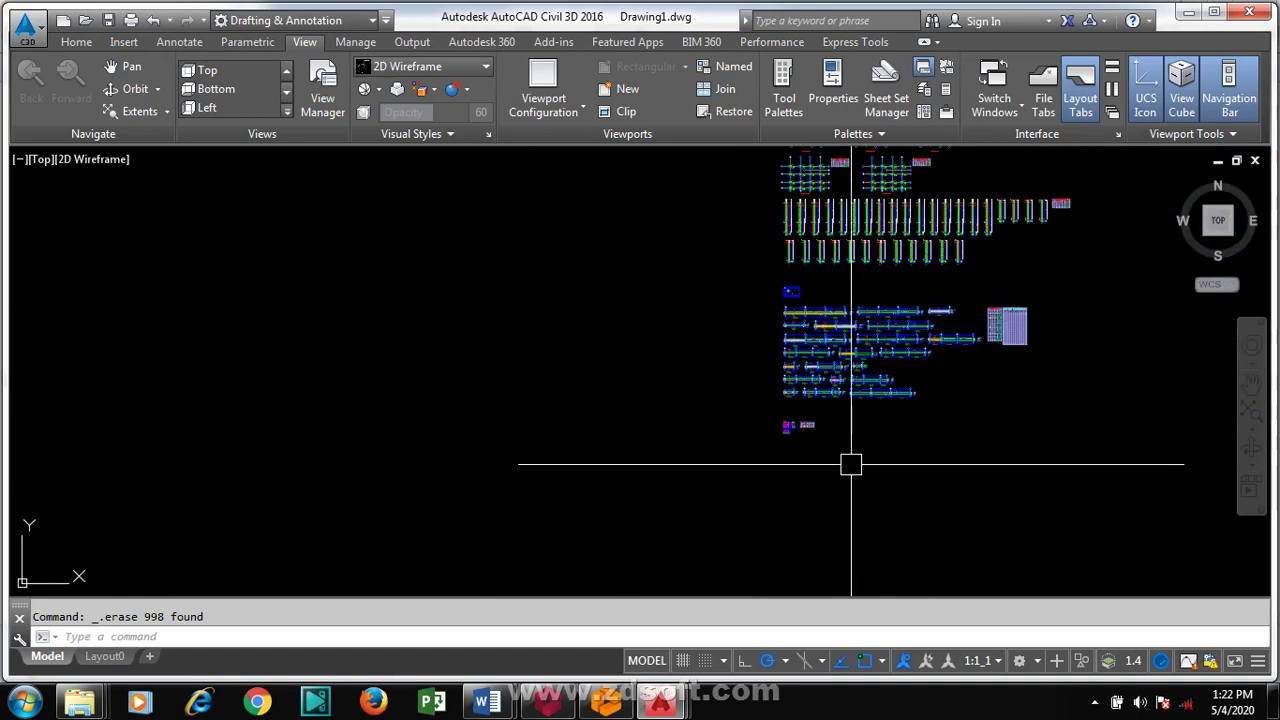
scroll(914, 317, "down", 2)
scroll(1008, 271, "up", 2)
scroll(1014, 268, "up", 2)
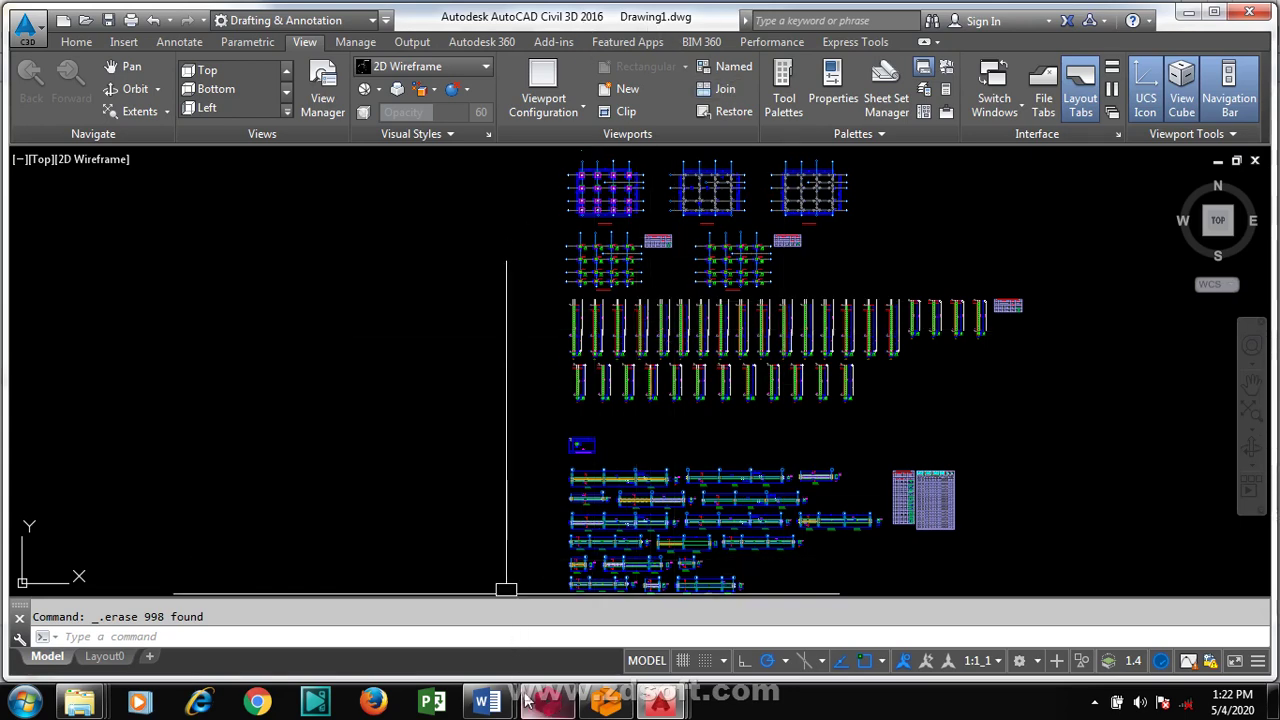
mouse_move(80, 703)
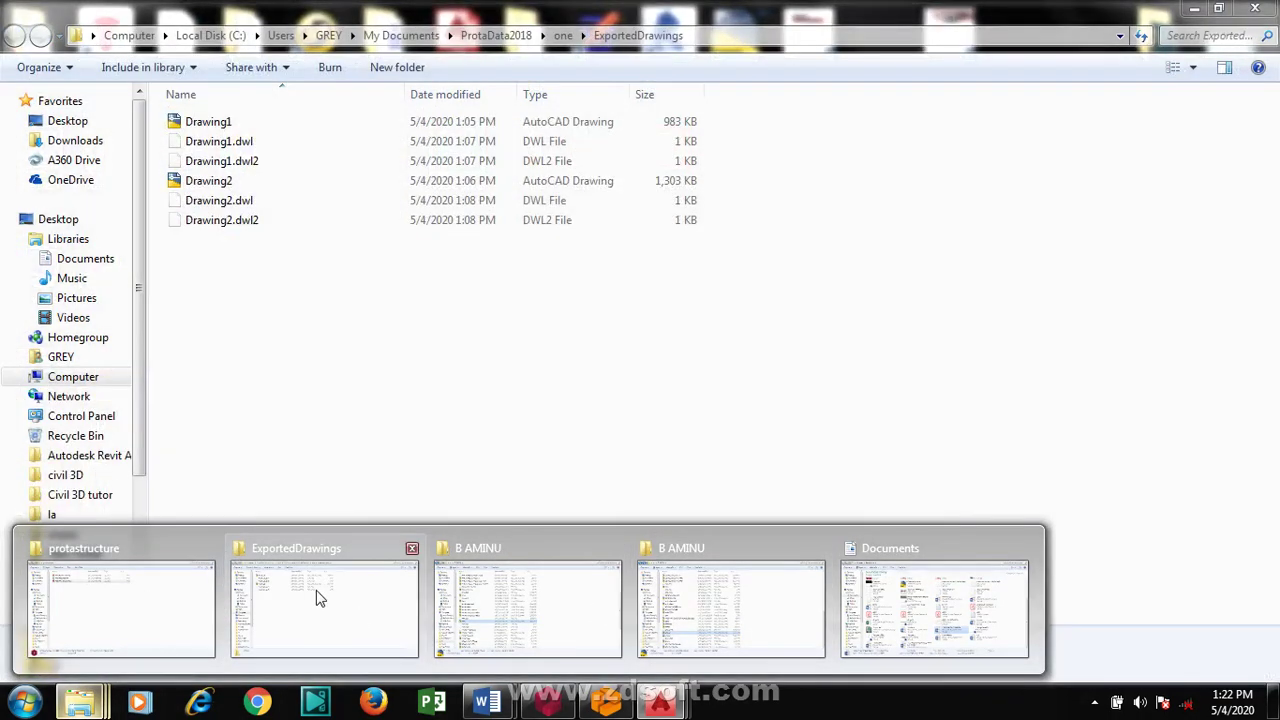
Step: Check the ExportedDrawings folder, then bring Drawing2.dwg to the front in AutoCAD
left_click(320, 602)
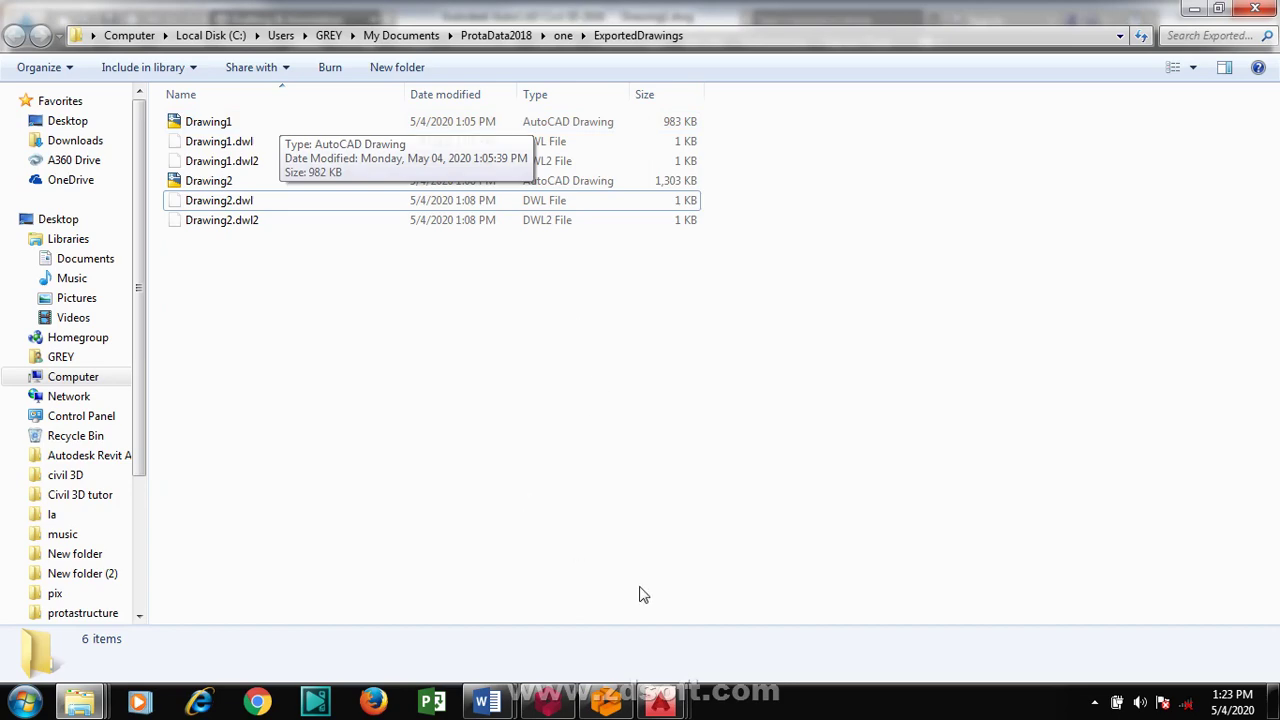
mouse_move(660, 703)
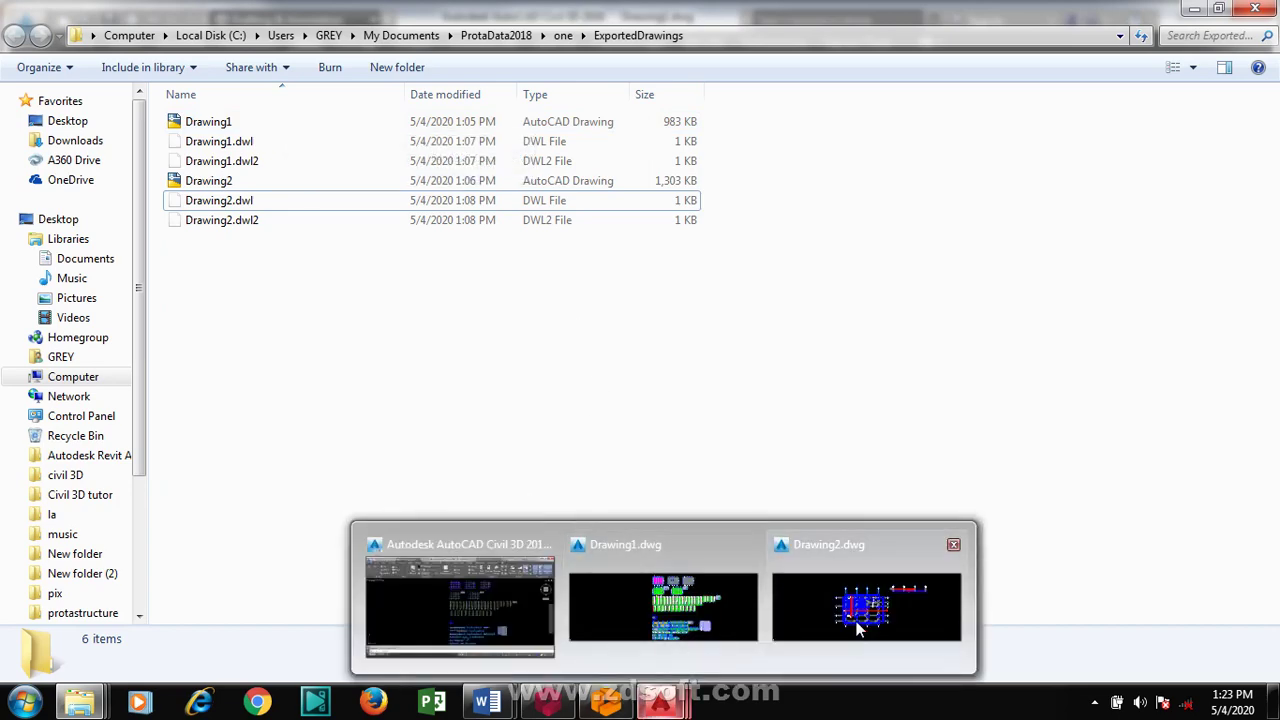
left_click(858, 628)
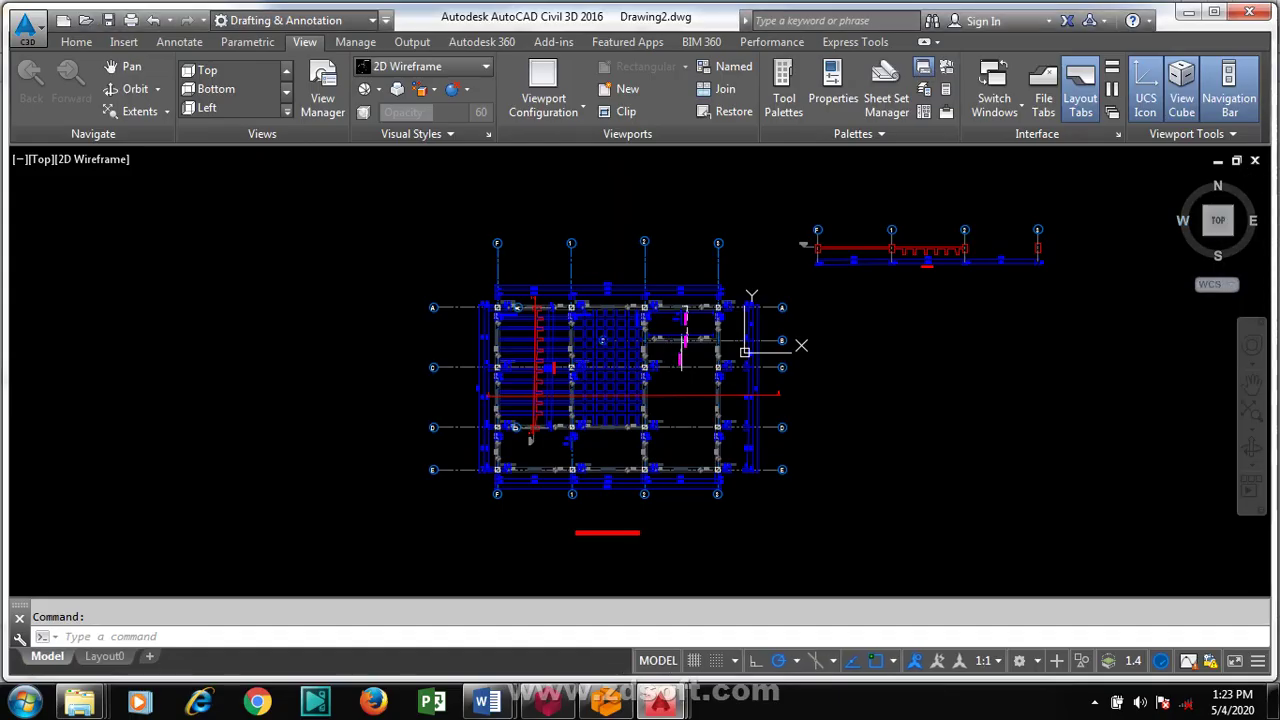
Step: Zoom out on Drawing2, confirm the open drawings list, and start a crossing window over the plan
left_click(850, 371)
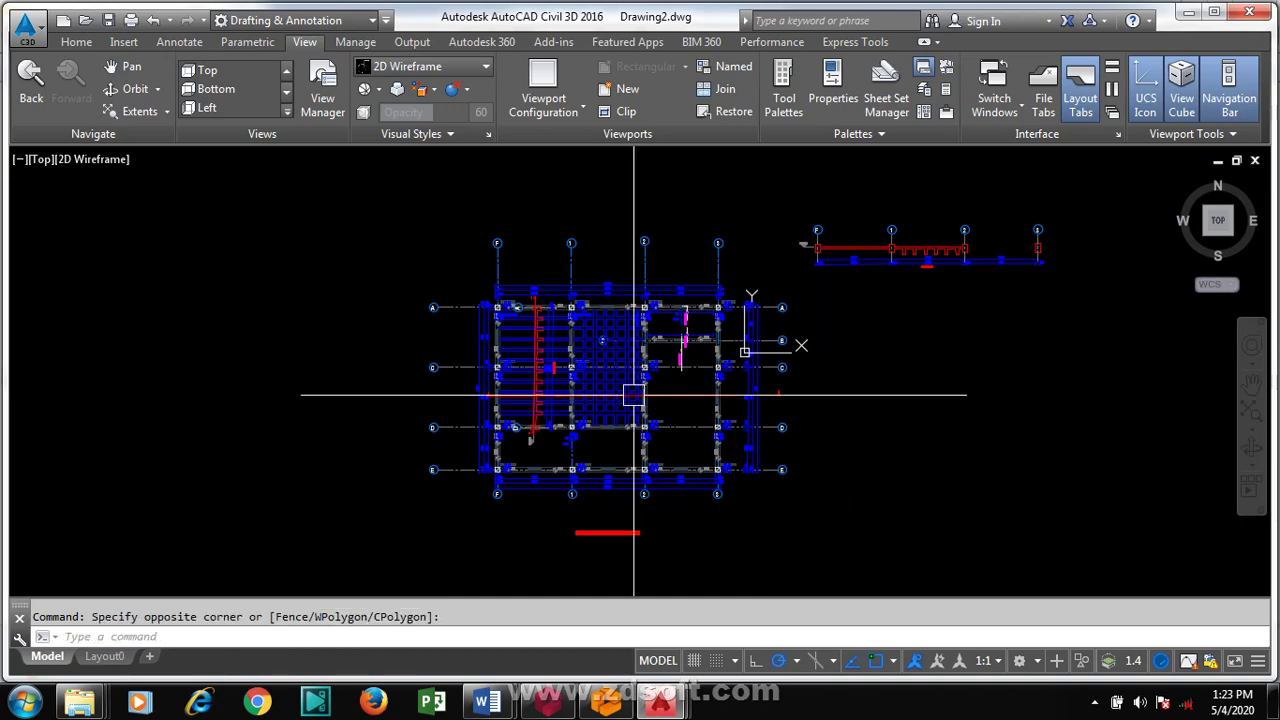
scroll(557, 338, "up", 2)
scroll(434, 271, "down", 2)
scroll(737, 334, "down", 1)
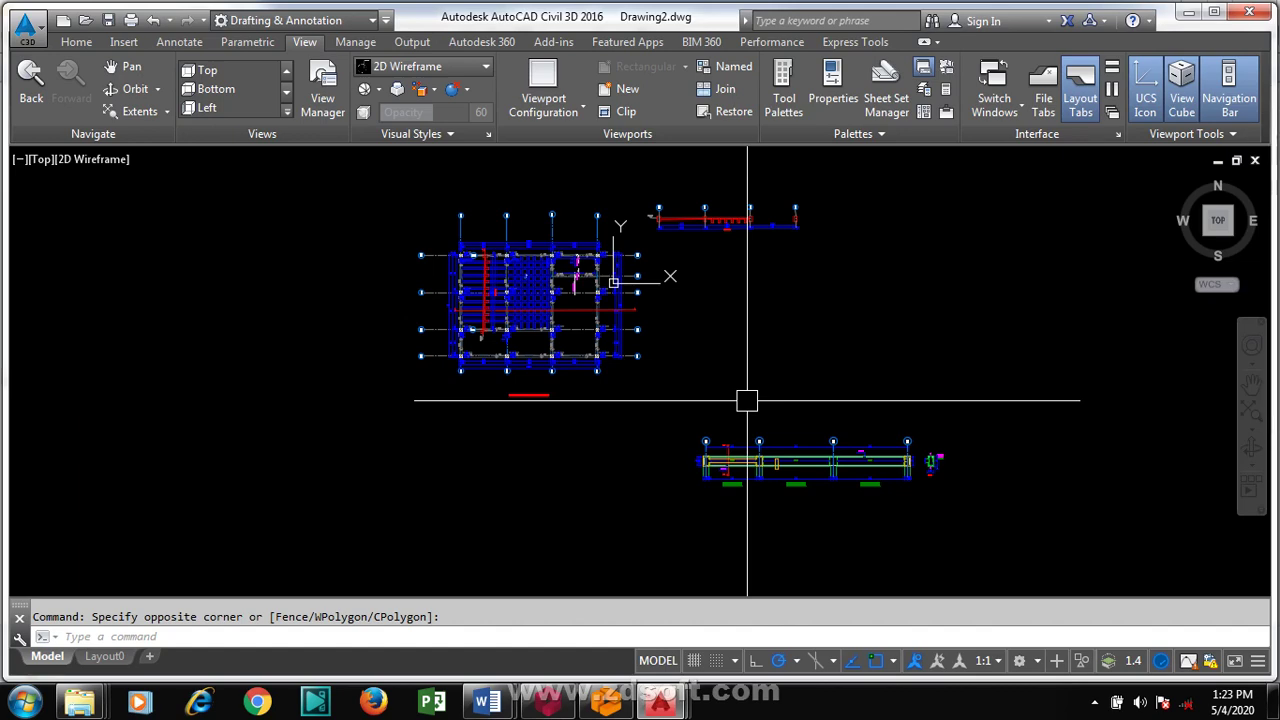
left_click(1013, 110)
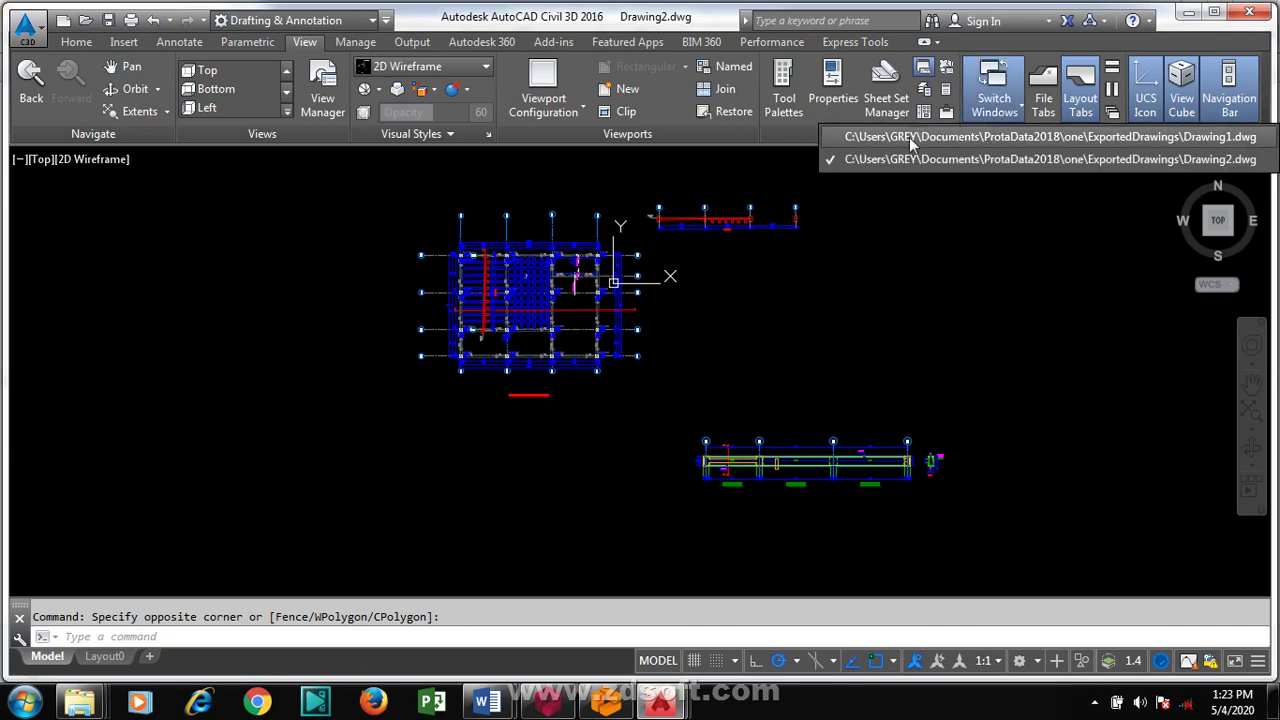
left_click(1015, 110)
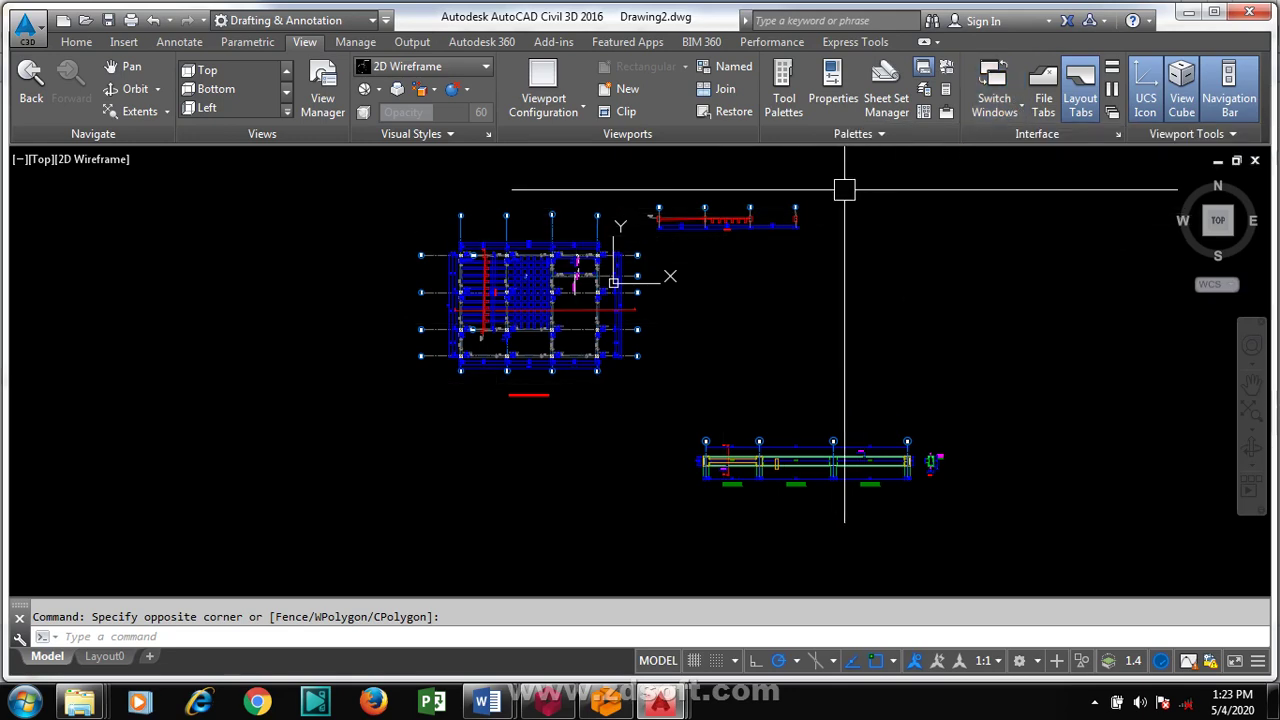
Step: Select Drawing2's plan and add the beam section to the selection
left_click(353, 523)
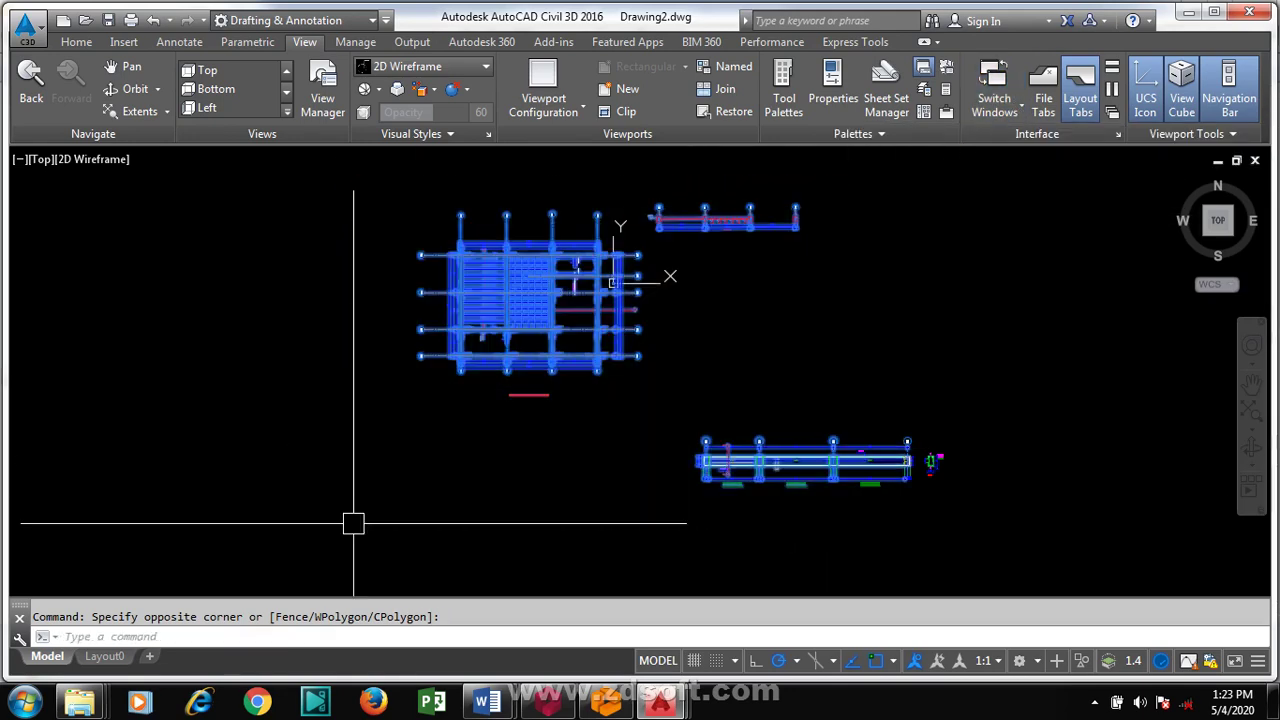
left_click(1050, 320)
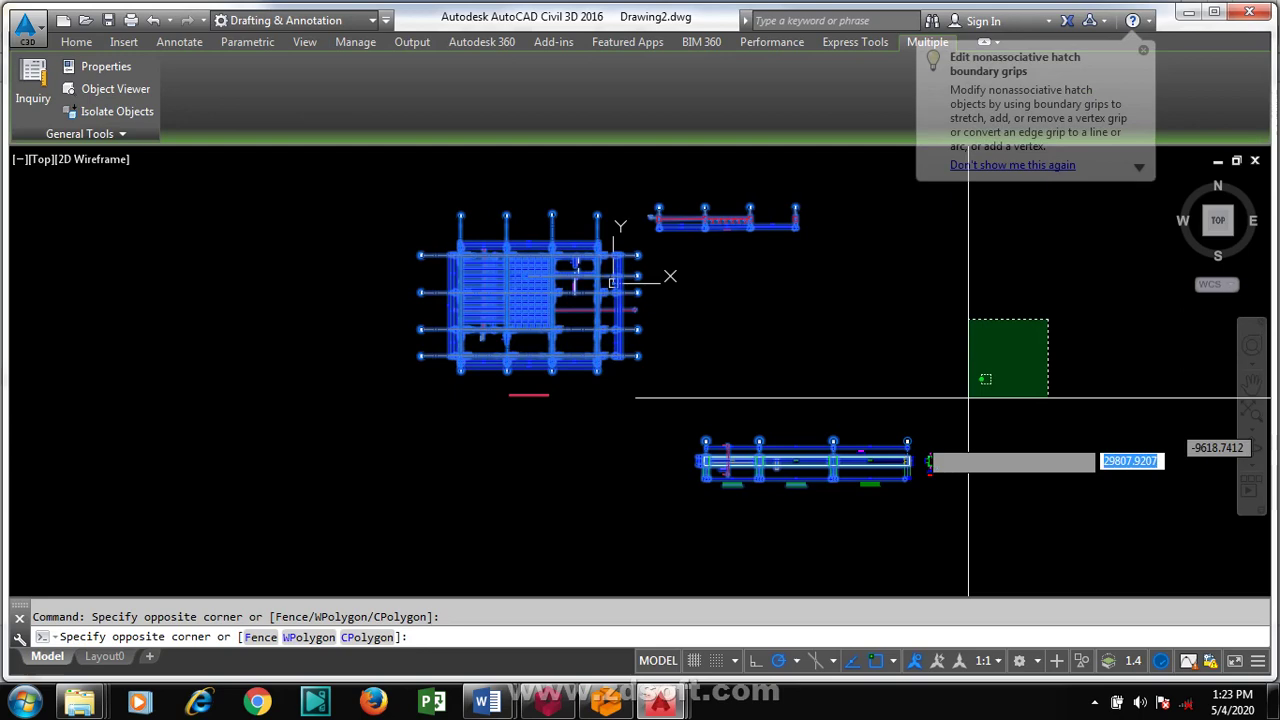
left_click(824, 520)
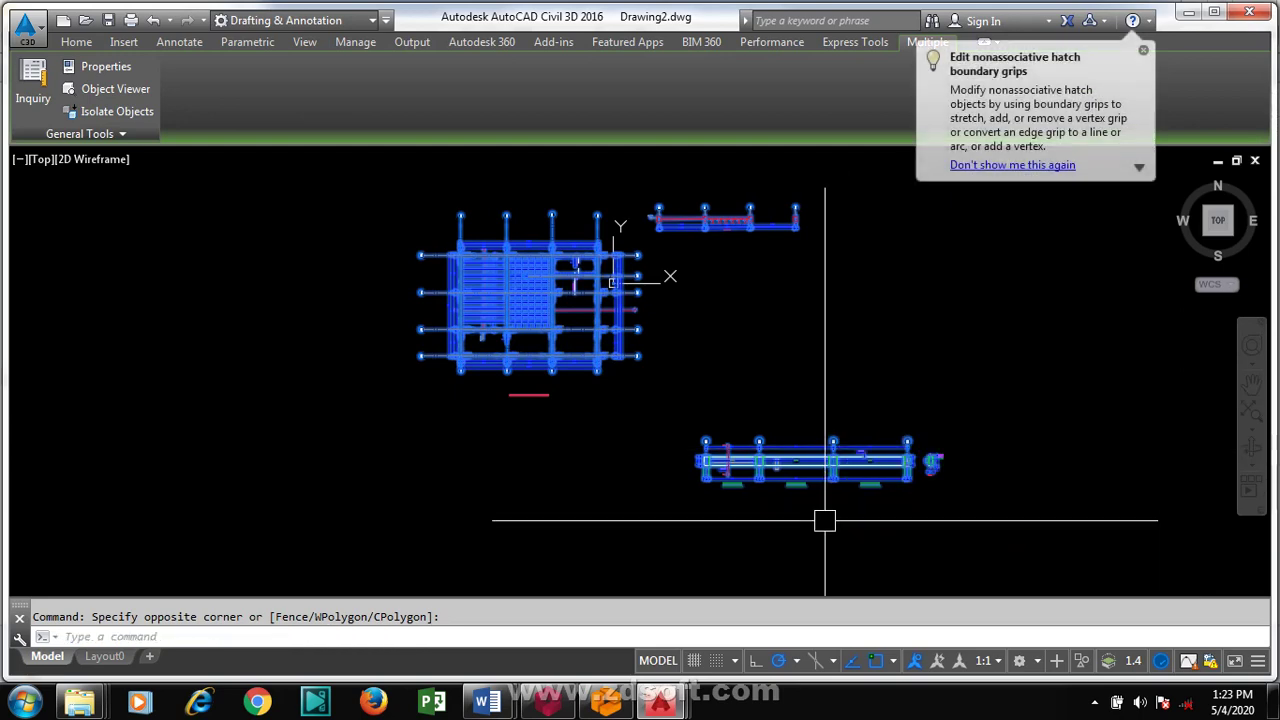
Step: Copy the 1121 selected objects with a base point below the plan, then go to the Start tab
right_click(714, 323)
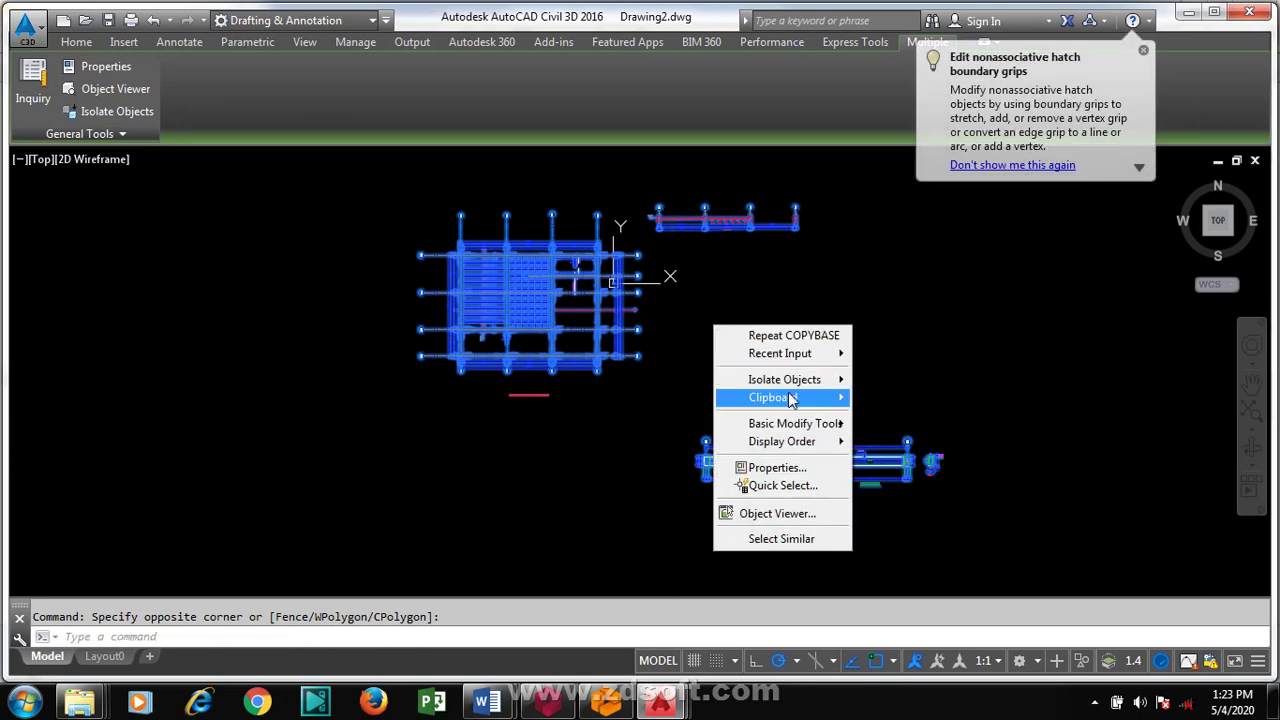
mouse_move(783, 397)
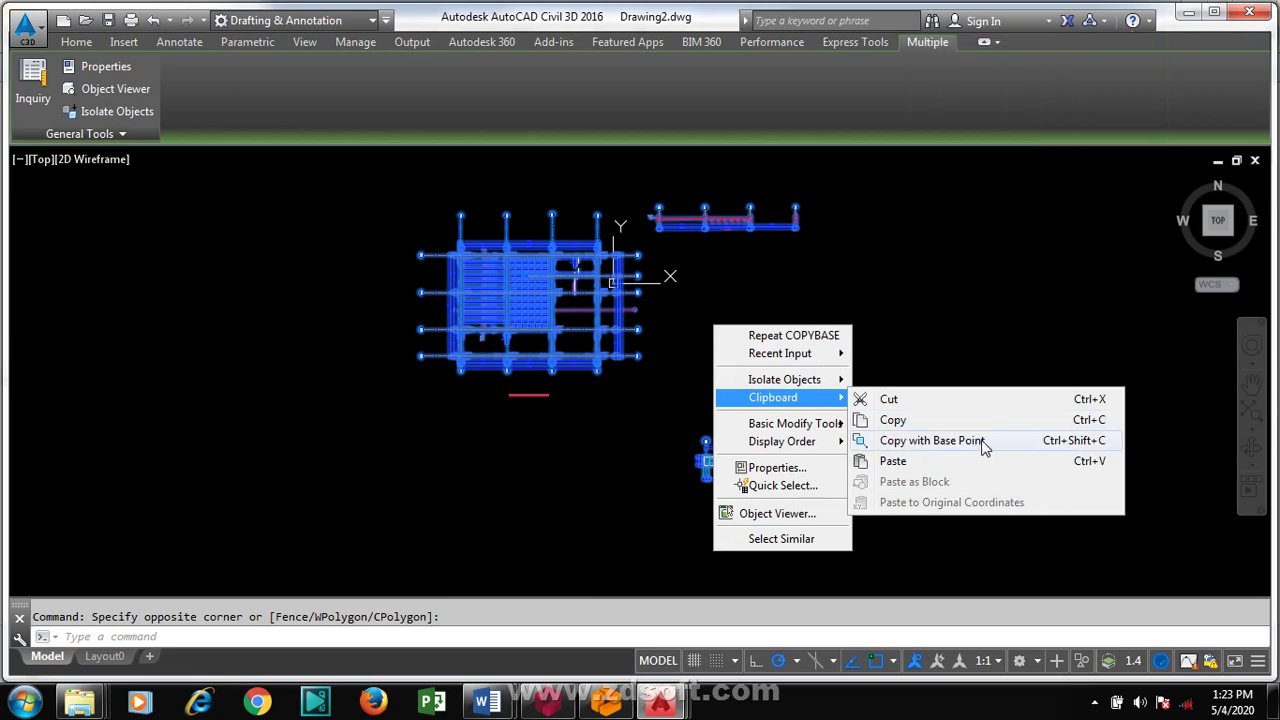
left_click(984, 441)
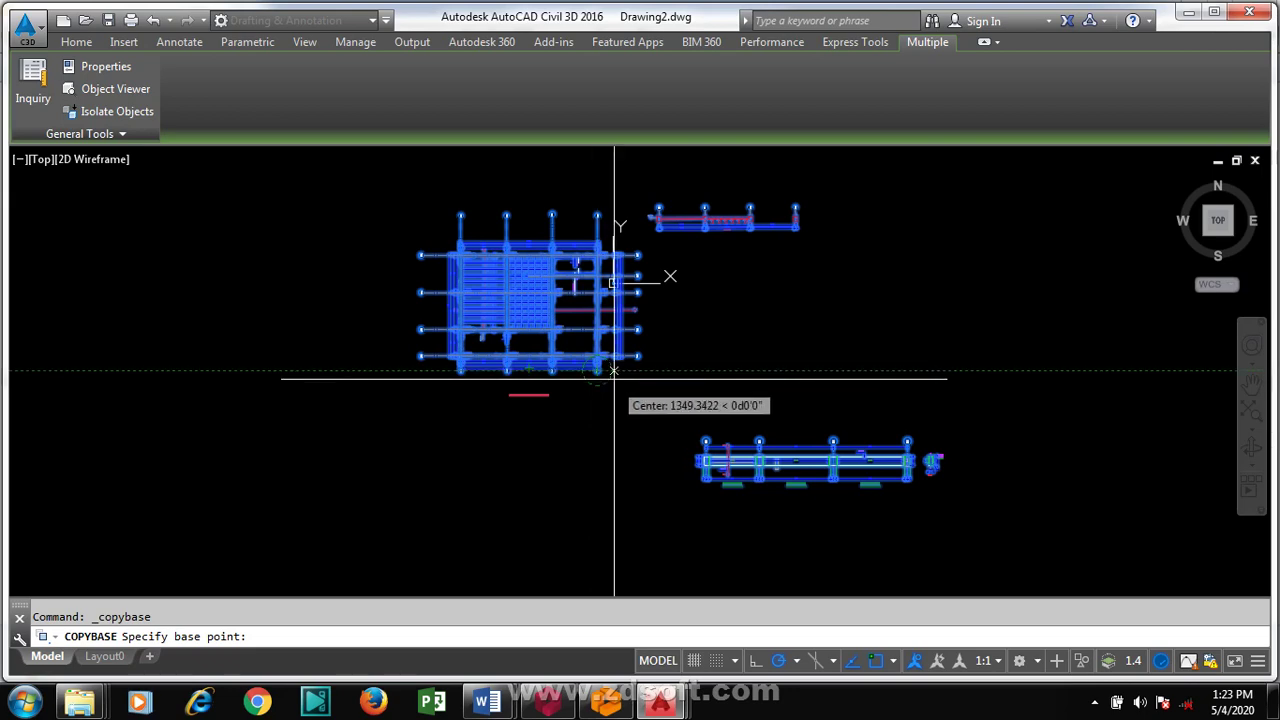
left_click(597, 370)
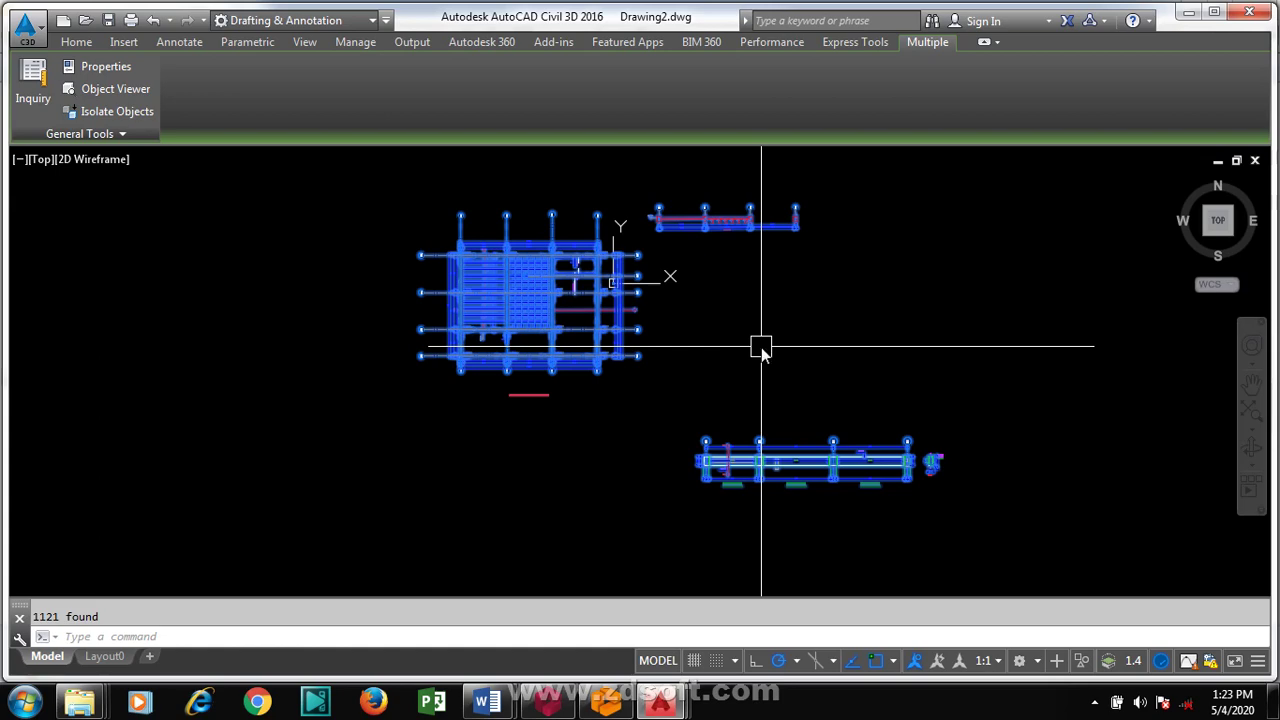
key("ctrl+Tab")
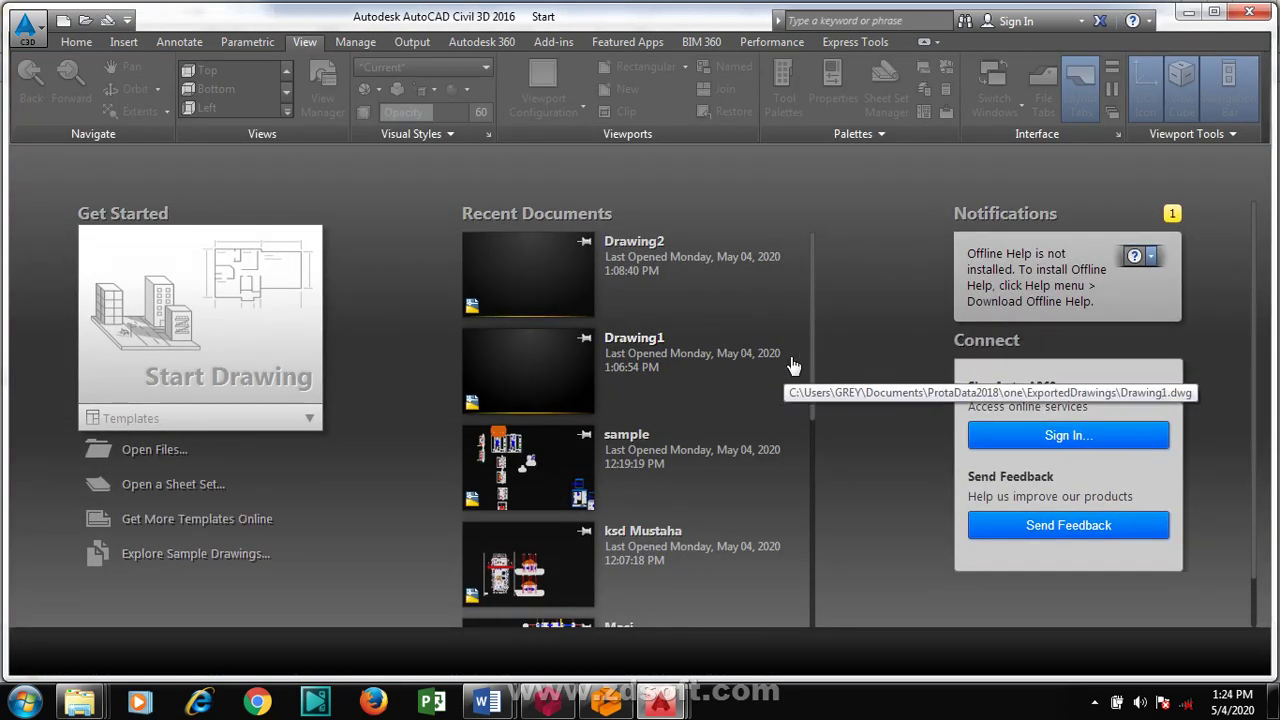
Step: Reopen Drawing1 from Recent Documents and paste the copied Drawing2 plan and beam details
left_click(792, 362)
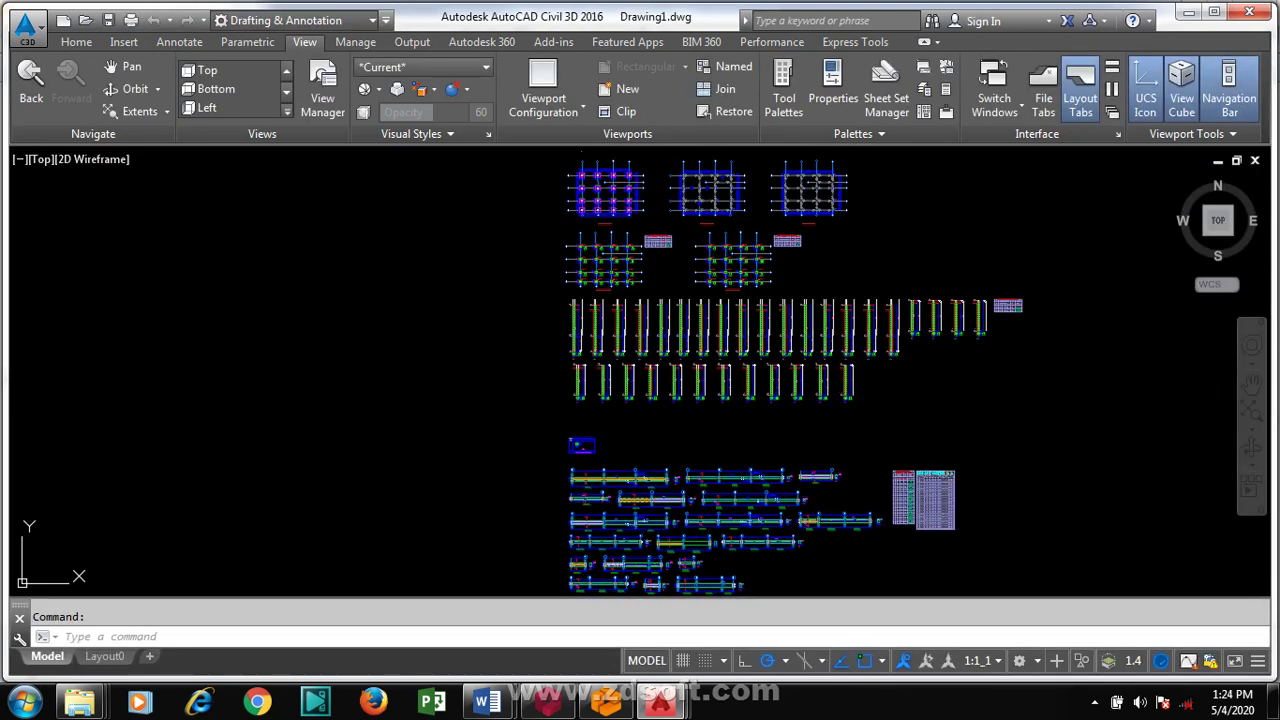
right_click(119, 293)
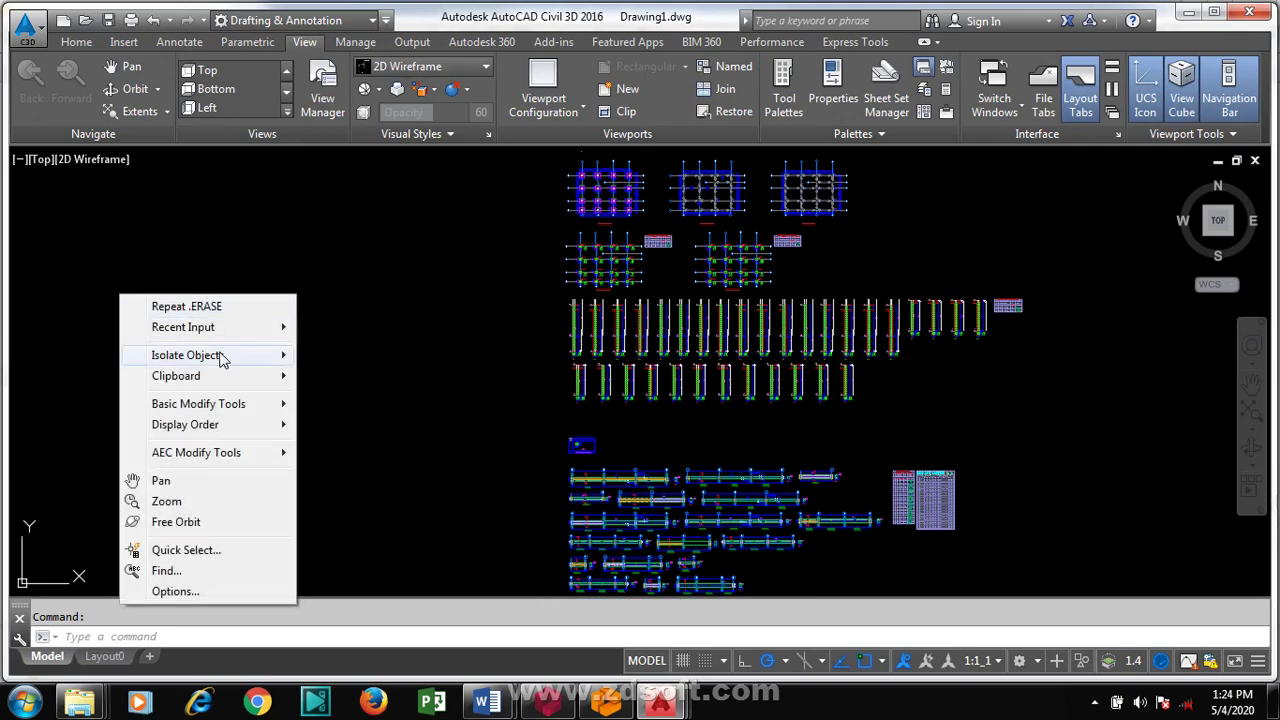
mouse_move(176, 375)
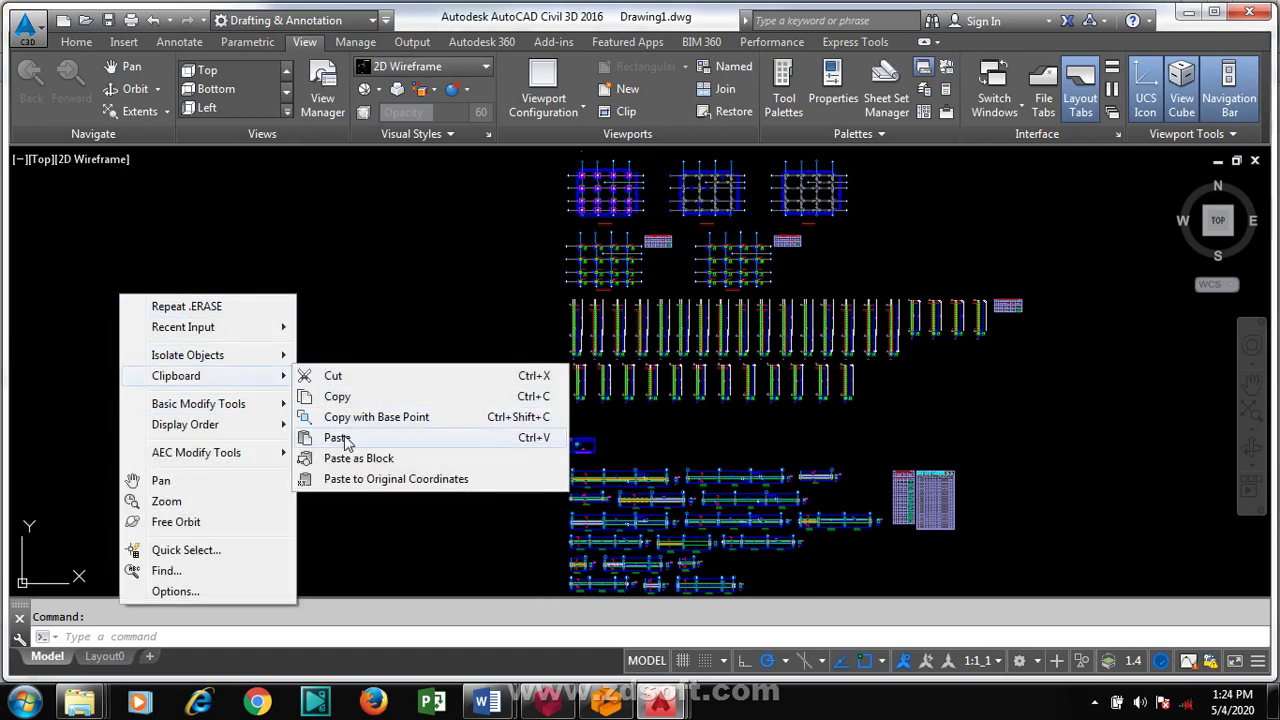
left_click(340, 437)
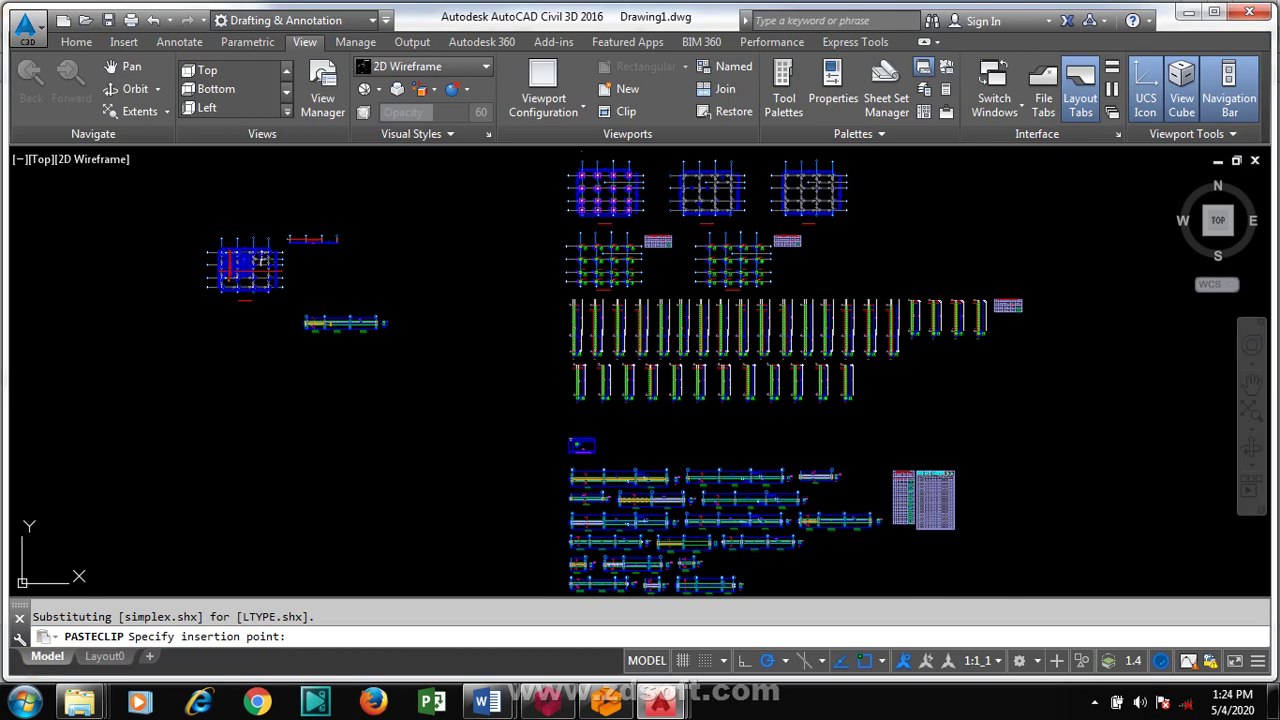
Step: Place the pasted Drawing2 details left of the existing ones and save Drawing1.dwg
left_click(229, 257)
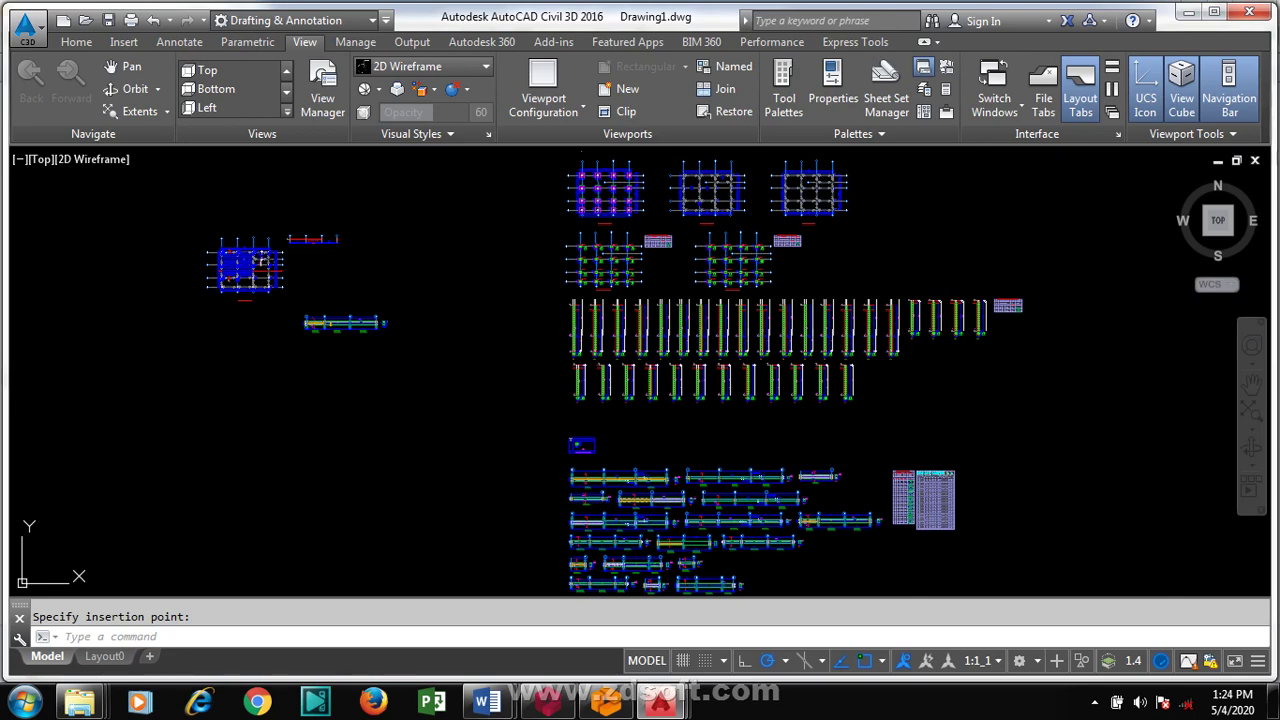
key("ctrl+s")
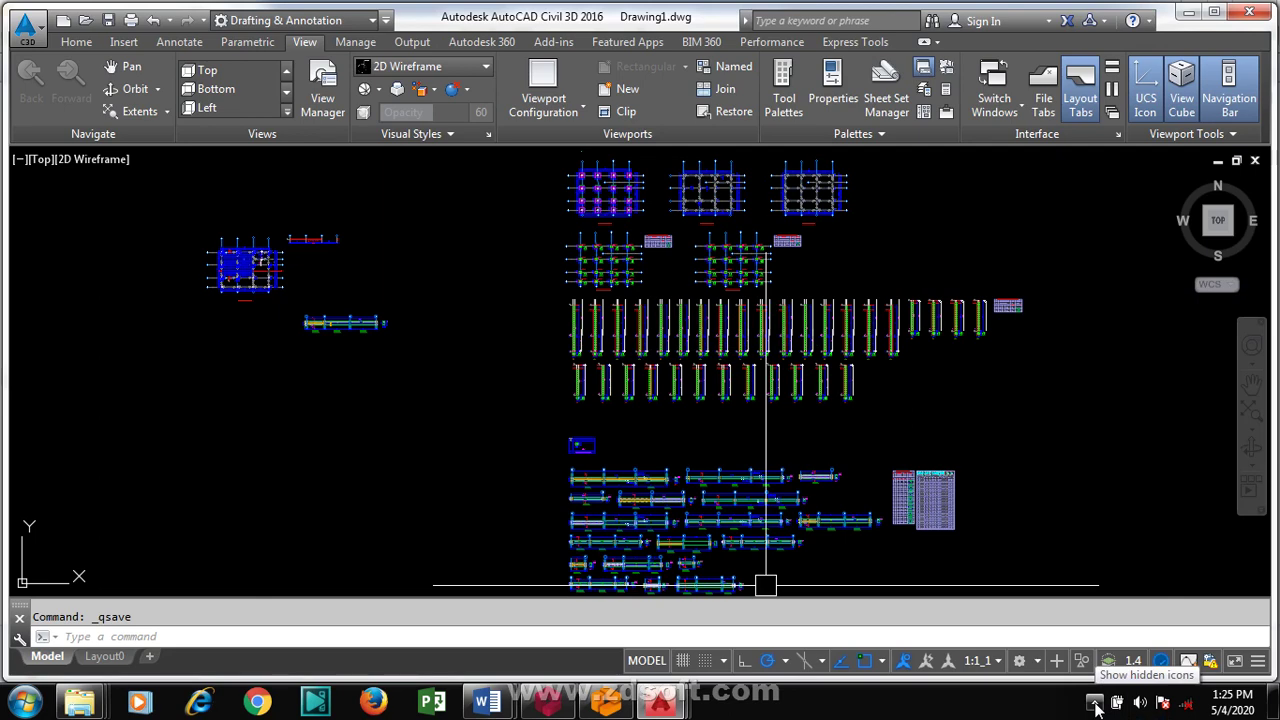
left_click(1095, 705)
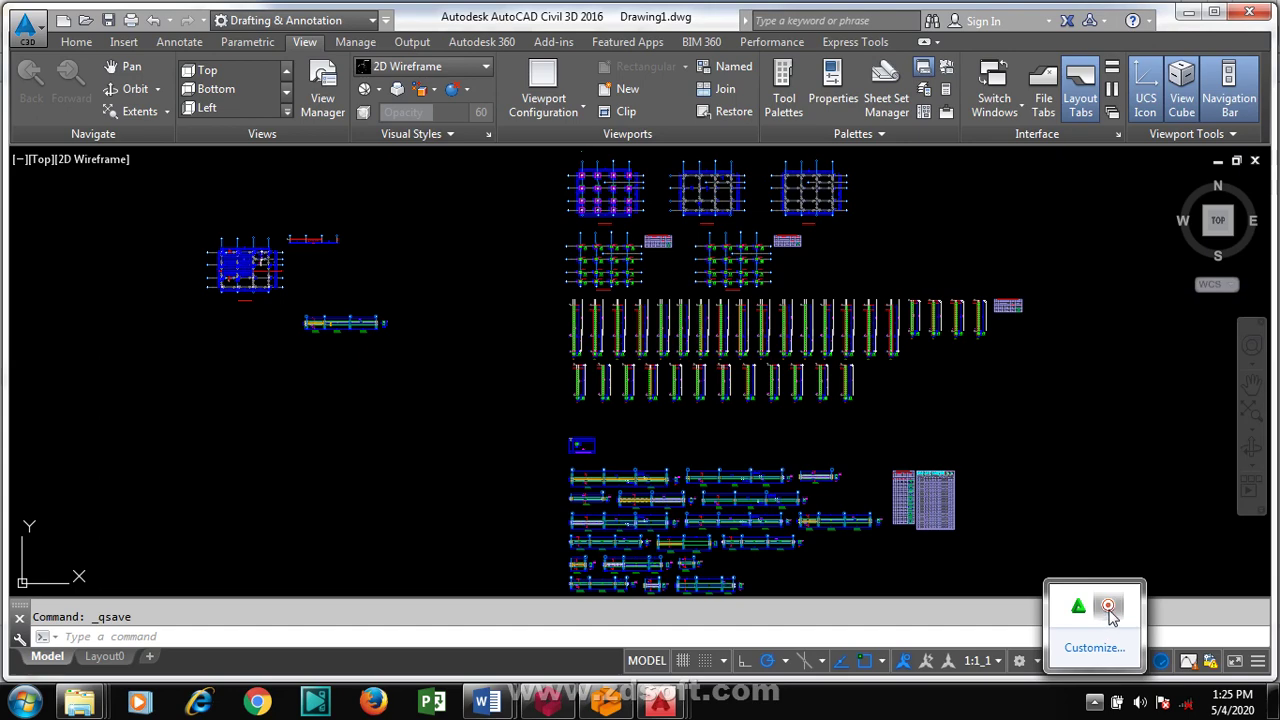
right_click(1108, 610)
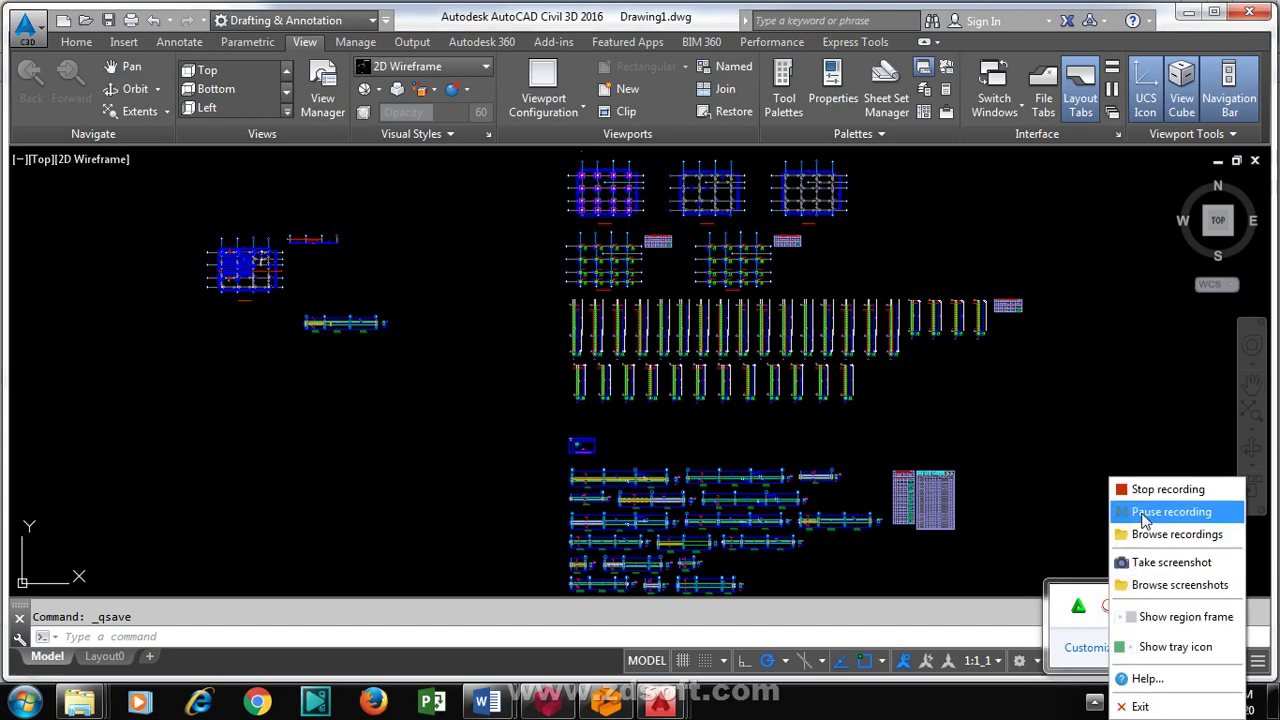